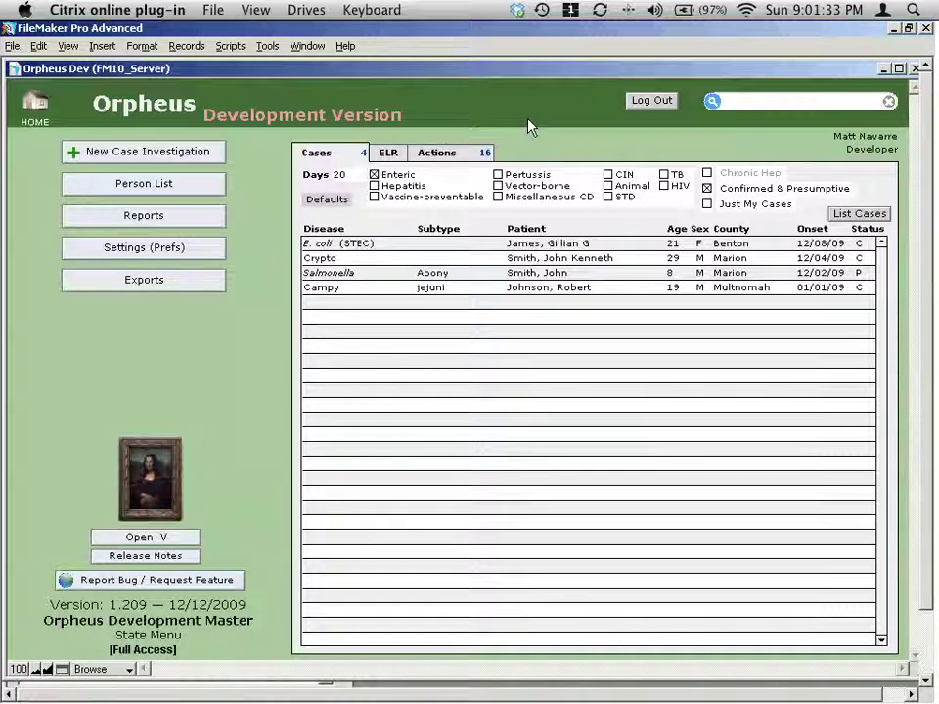
# Quick-search 'john smith' to list 12 People, 2 TrueDupe duplicates, 3 CD ELR Patients and 1 Provider.
pyautogui.click(772, 100)
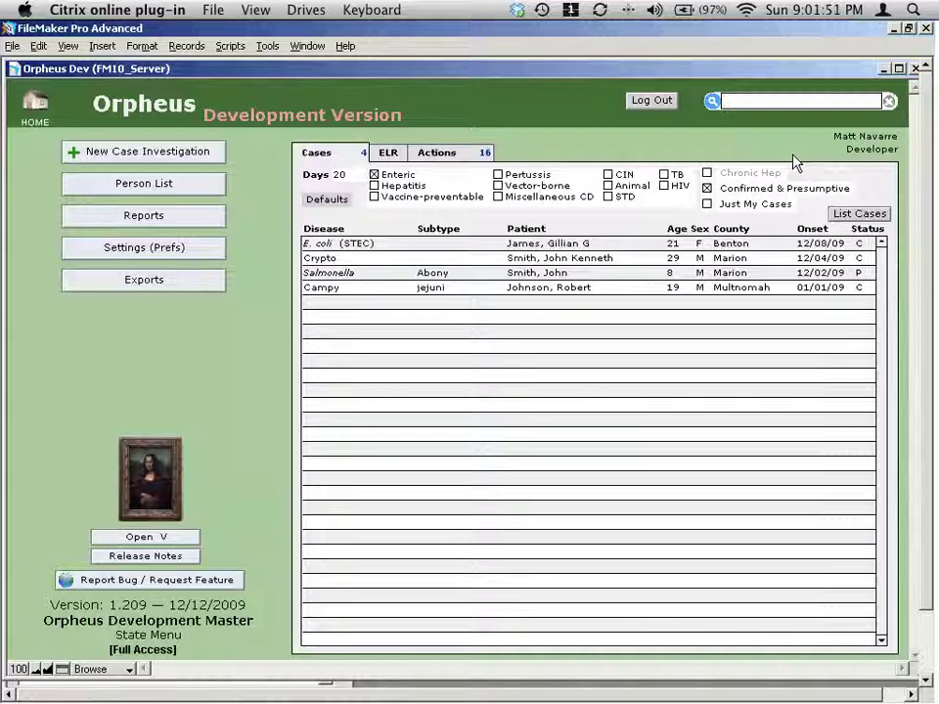
pyautogui.write('john')
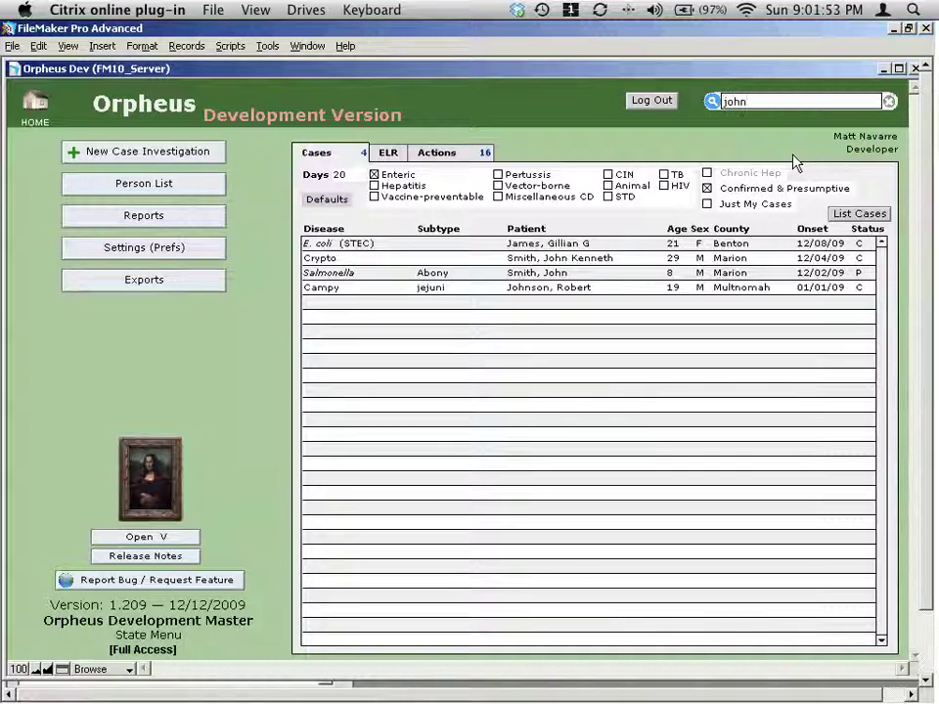
pyautogui.write(' smith')
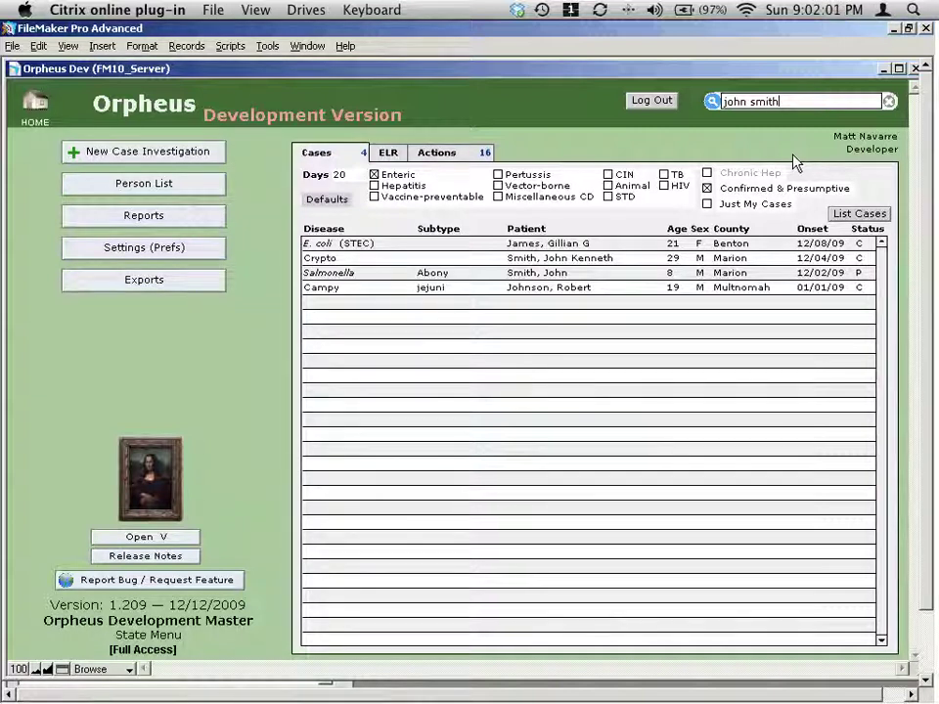
pyautogui.press('Return')
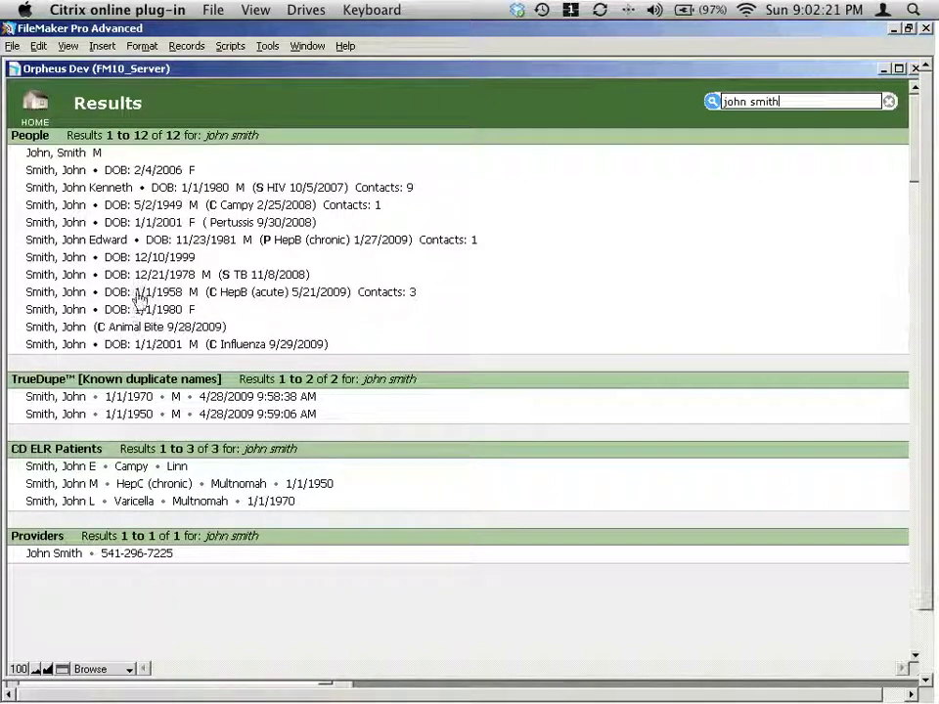
pyautogui.click(162, 244)
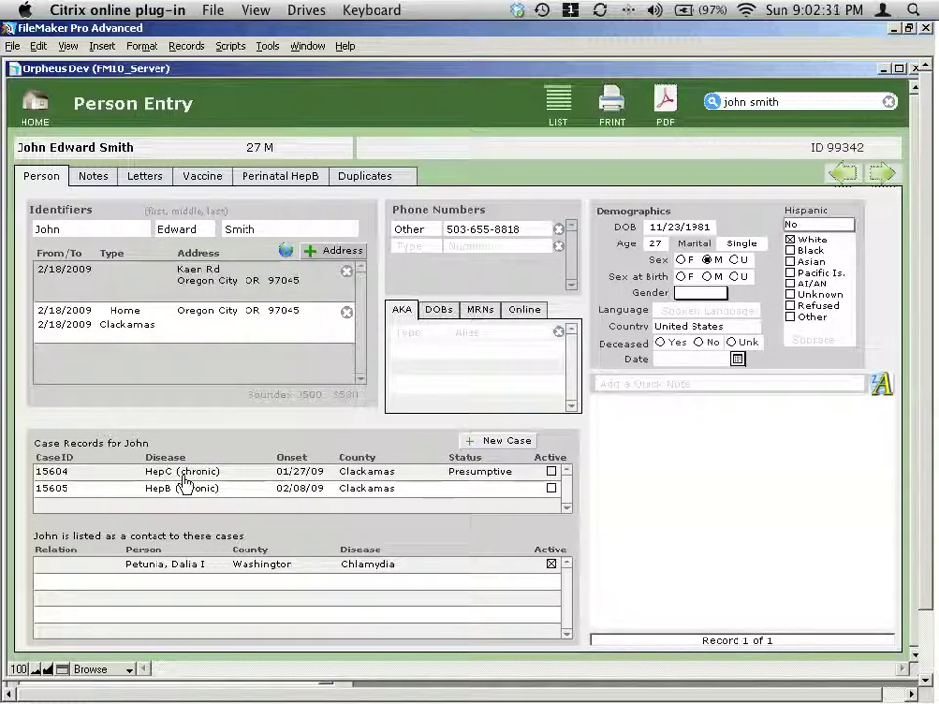
pyautogui.click(797, 105)
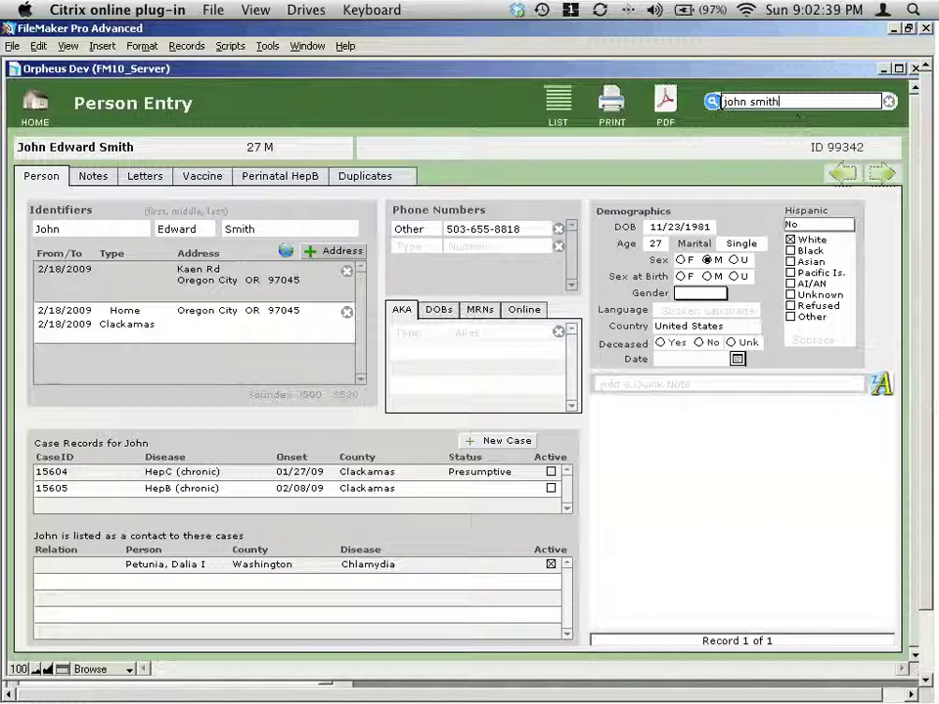
pyautogui.click(711, 104)
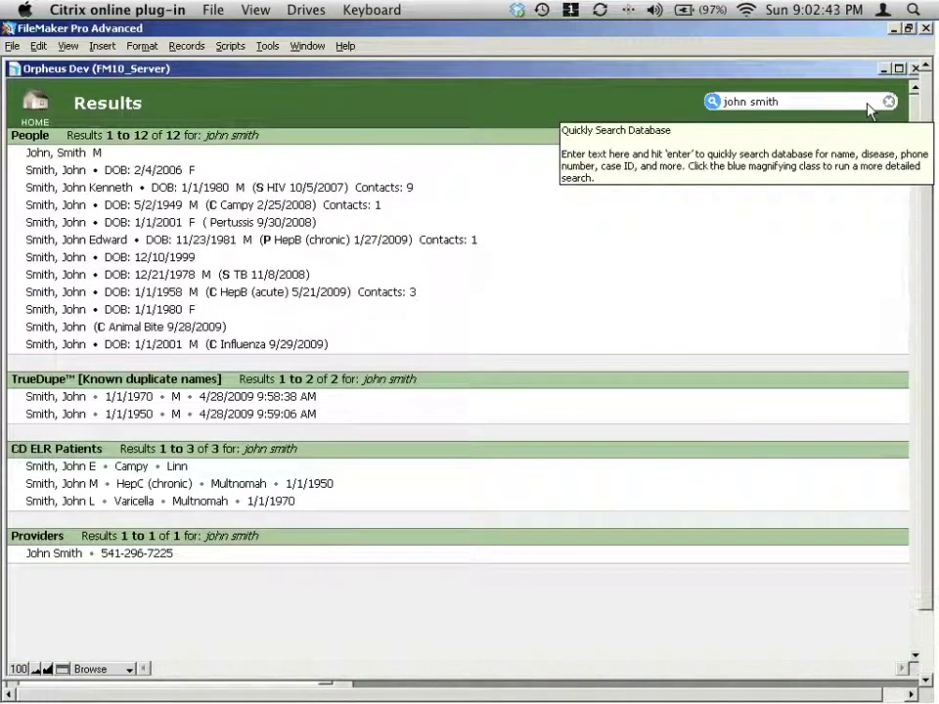
pyautogui.click(822, 104)
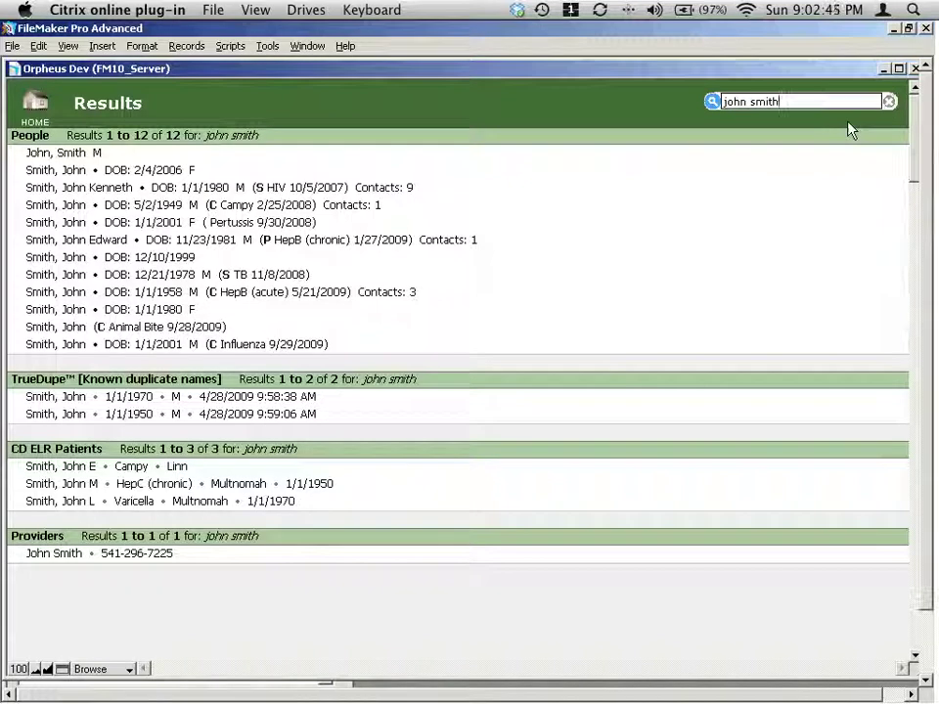
pyautogui.write('ken')
pyautogui.press('Return')
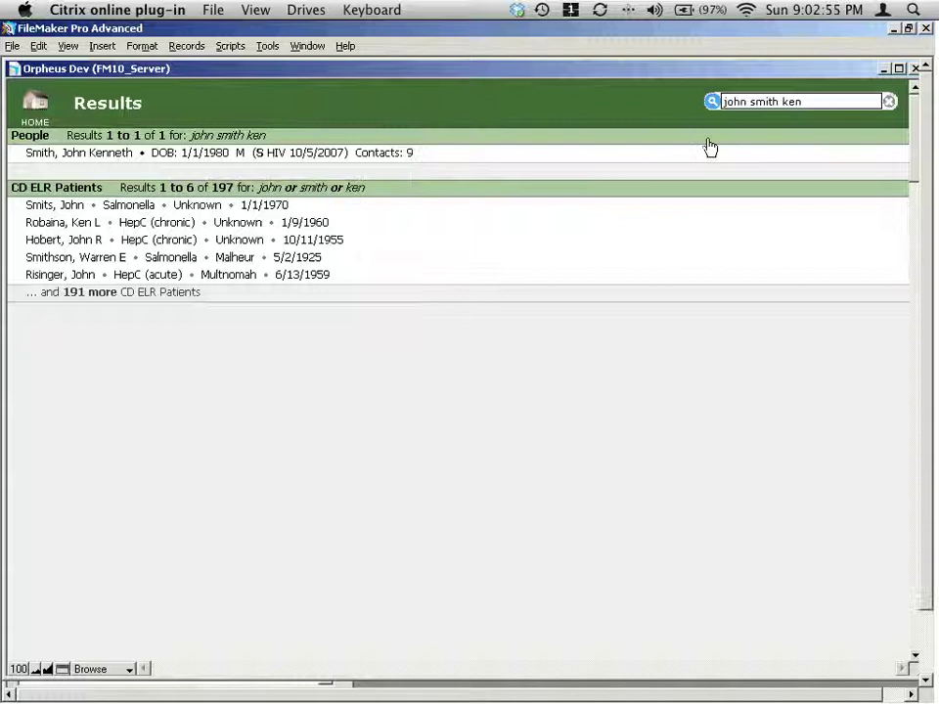
pyautogui.tripleClick(818, 101)
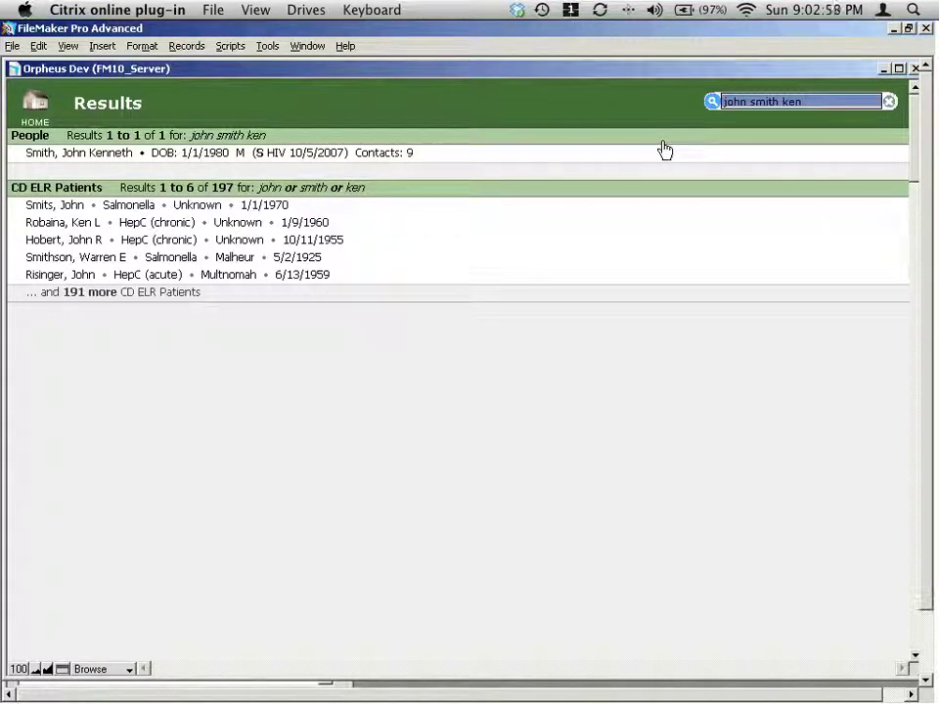
pyautogui.press('Right')
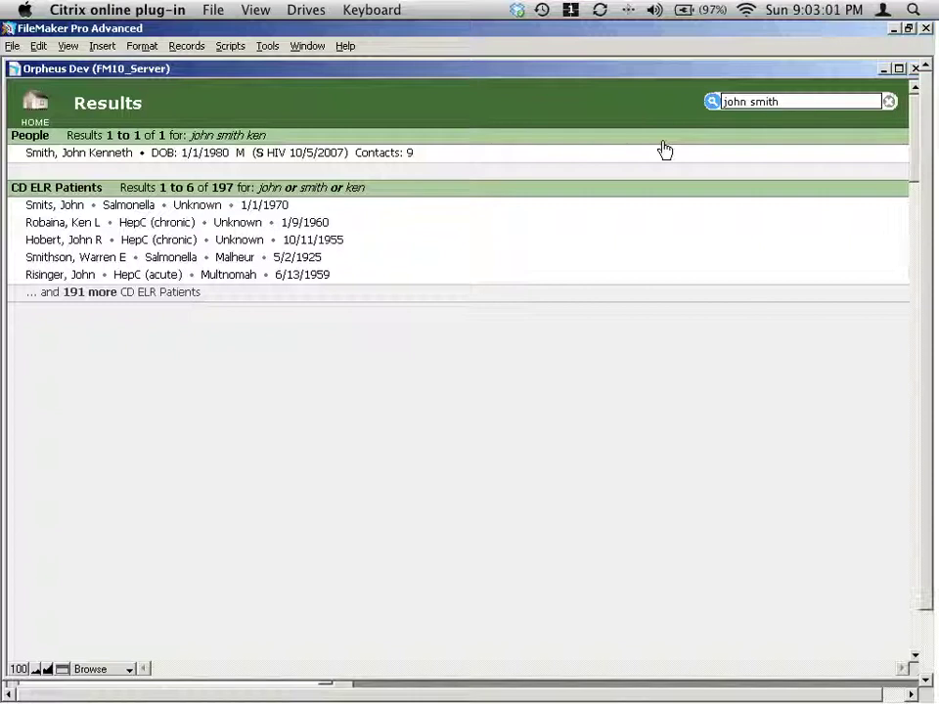
pyautogui.press('BackSpace')
pyautogui.press('BackSpace')
pyautogui.press('BackSpace')
pyautogui.write('it')
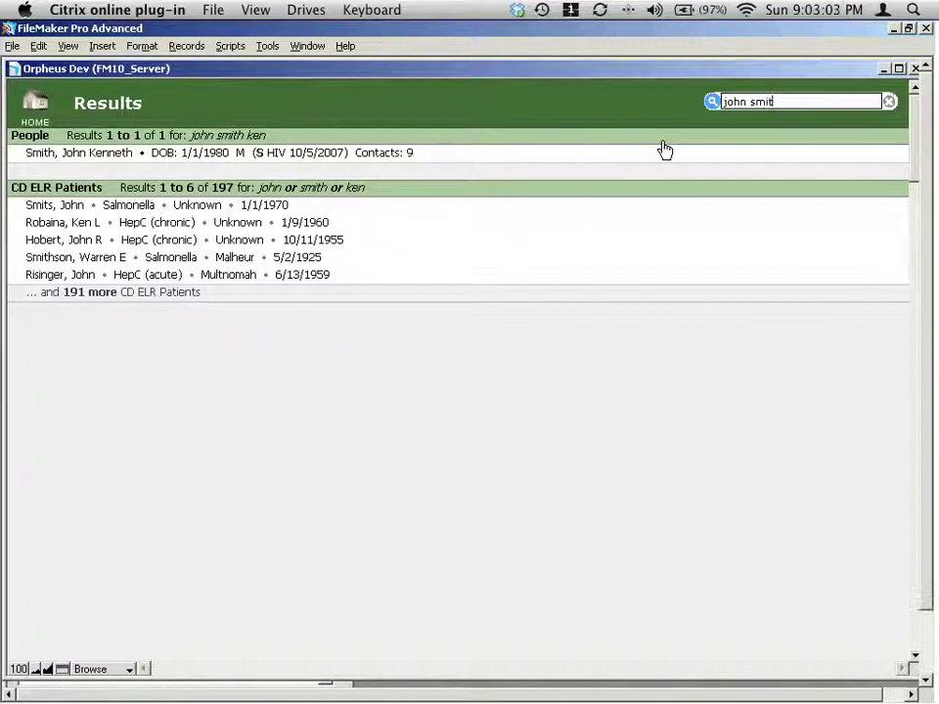
pyautogui.press('Return')
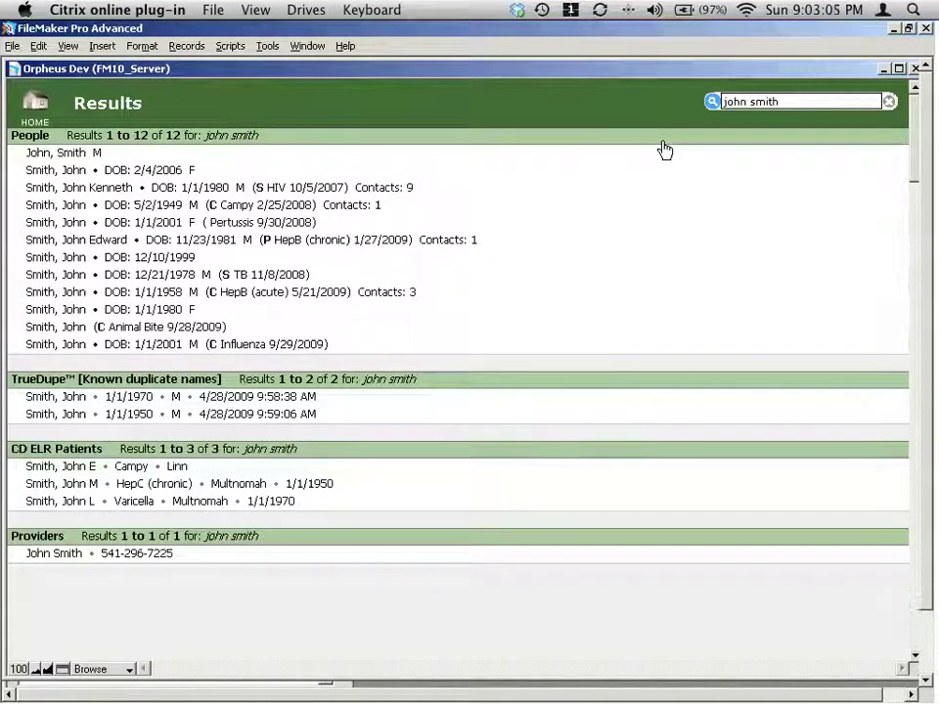
# Shorten the search to 'john smi' and then 'john sm', rerunning it each time.
pyautogui.press('BackSpace')
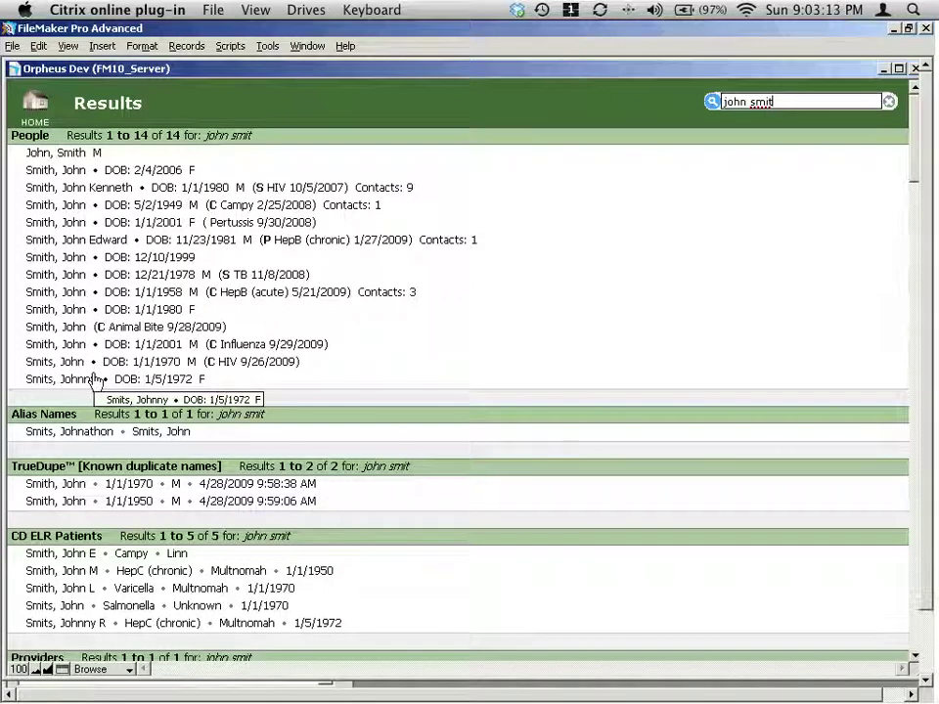
pyautogui.click(779, 102)
pyautogui.press('BackSpace')
pyautogui.press('Return')
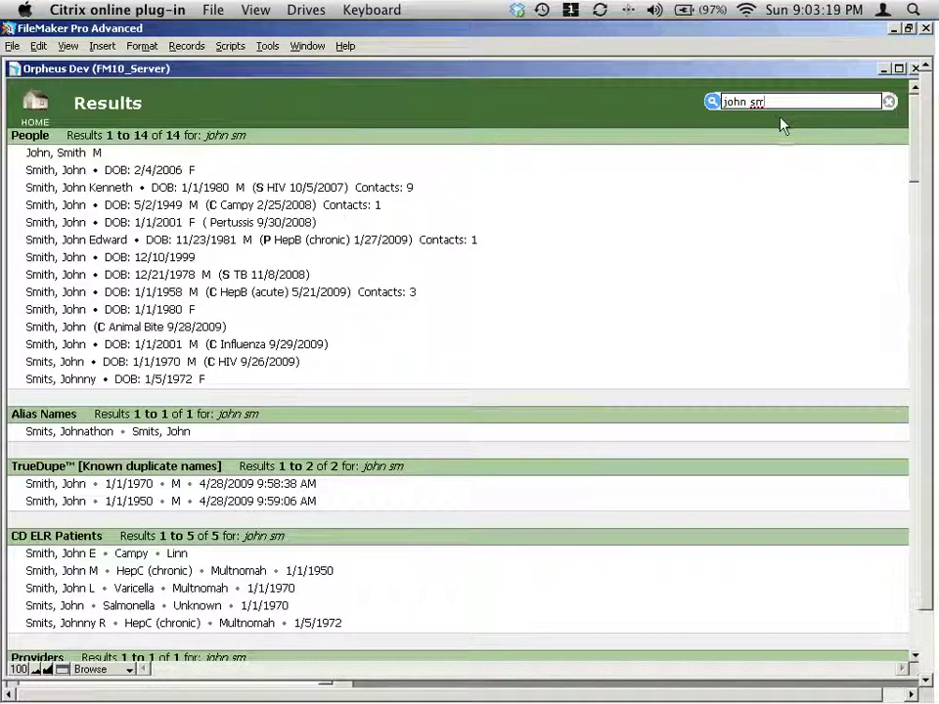
pyautogui.press('Return')
# Trim the first name to 'joh' and then 'jo', running the search for 'jo sm'.
pyautogui.click(744, 106)
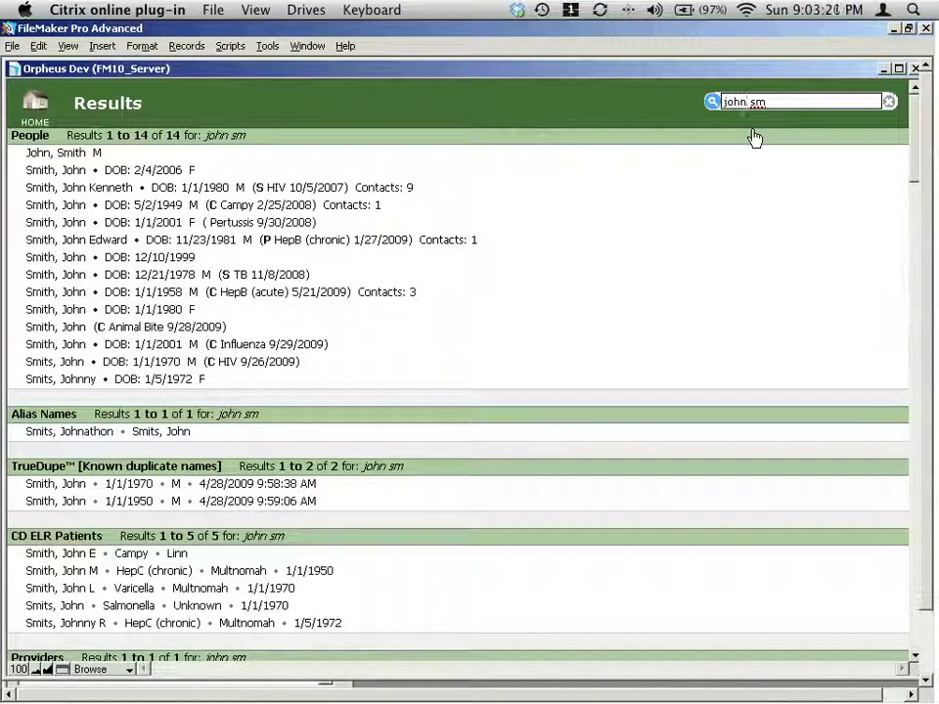
pyautogui.press('BackSpace')
pyautogui.press('Return')
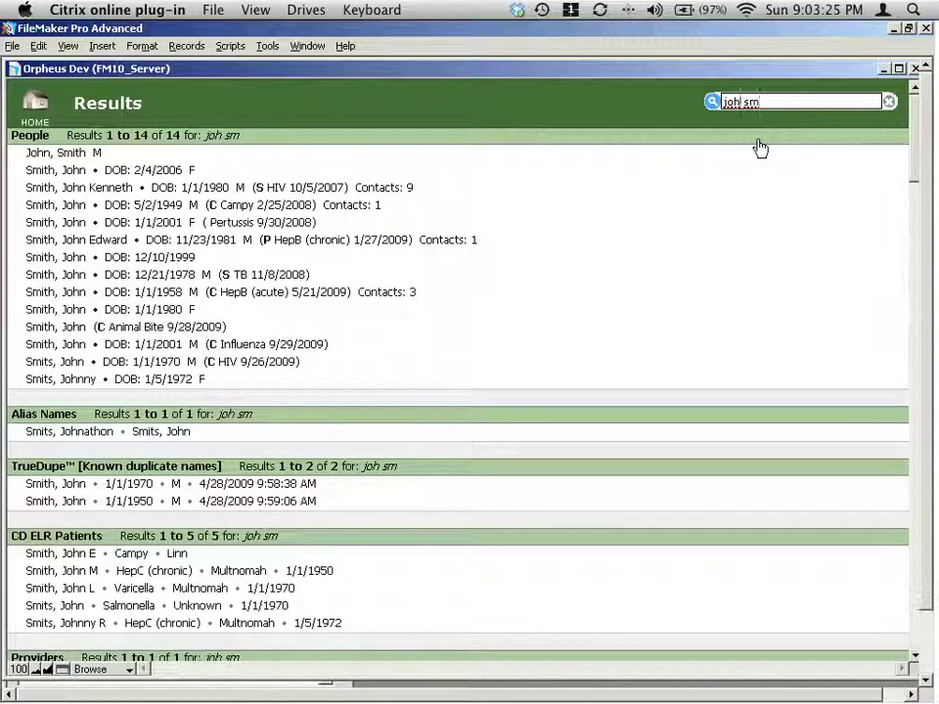
pyautogui.press('Left')
pyautogui.press('Left')
pyautogui.press('Left')
pyautogui.press('BackSpace')
pyautogui.press('Return')
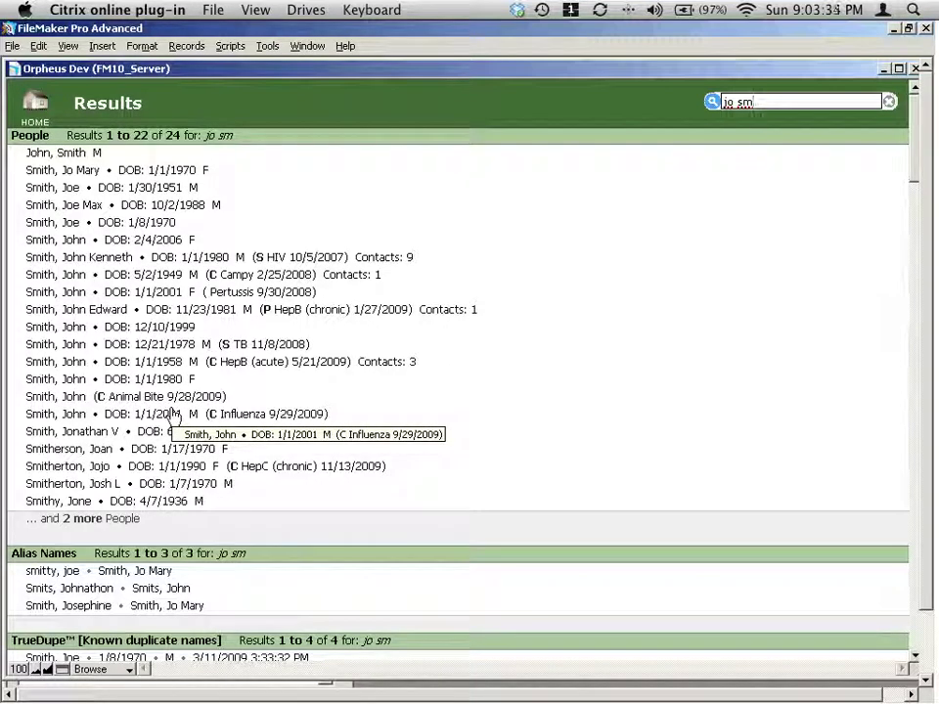
# Show all 24 'jo sm' people as a Person List, sorted by name, DOB, then grouped by Age.
pyautogui.click(97, 525)
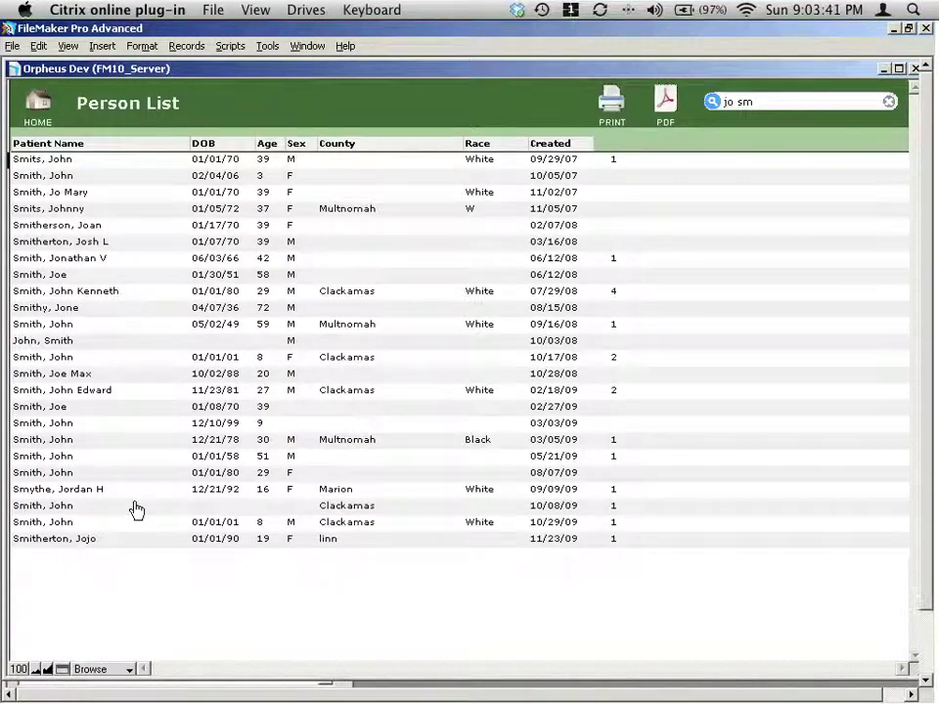
pyautogui.click(158, 147)
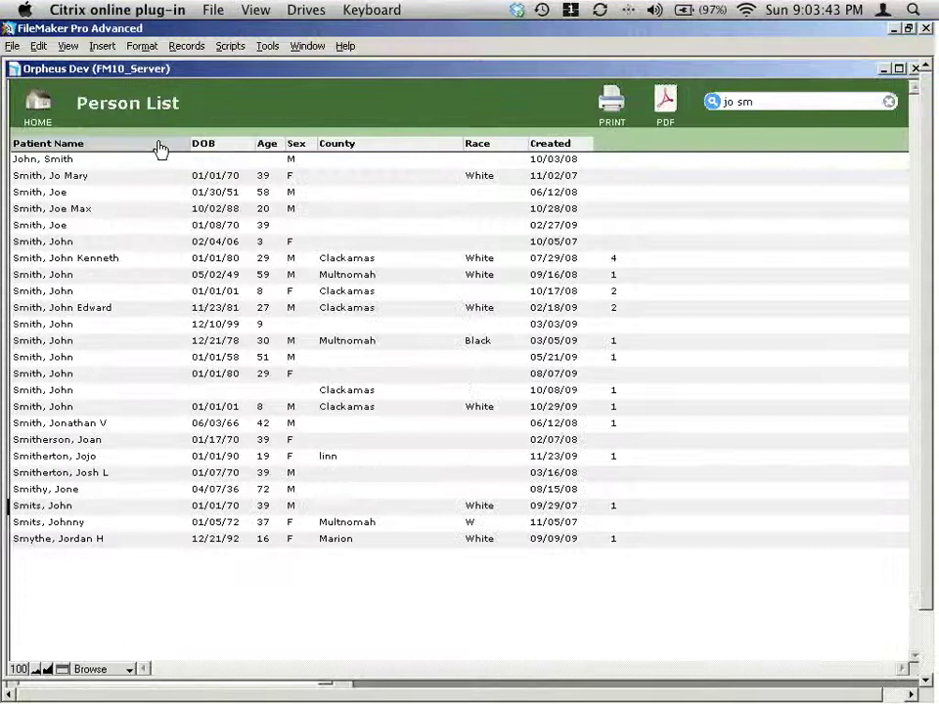
pyautogui.click(208, 148)
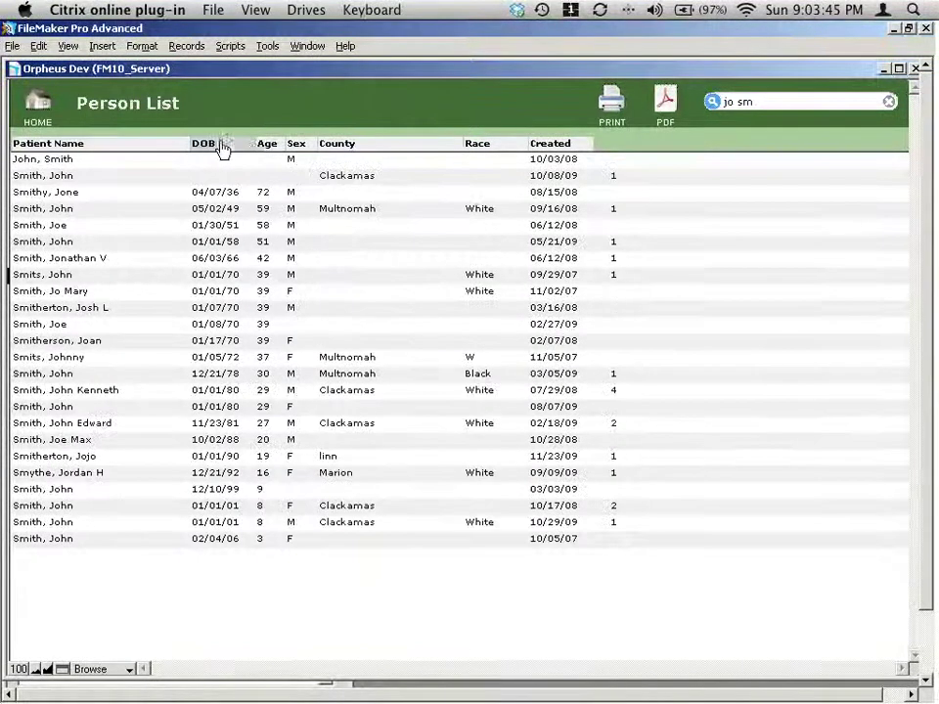
pyautogui.click(272, 147)
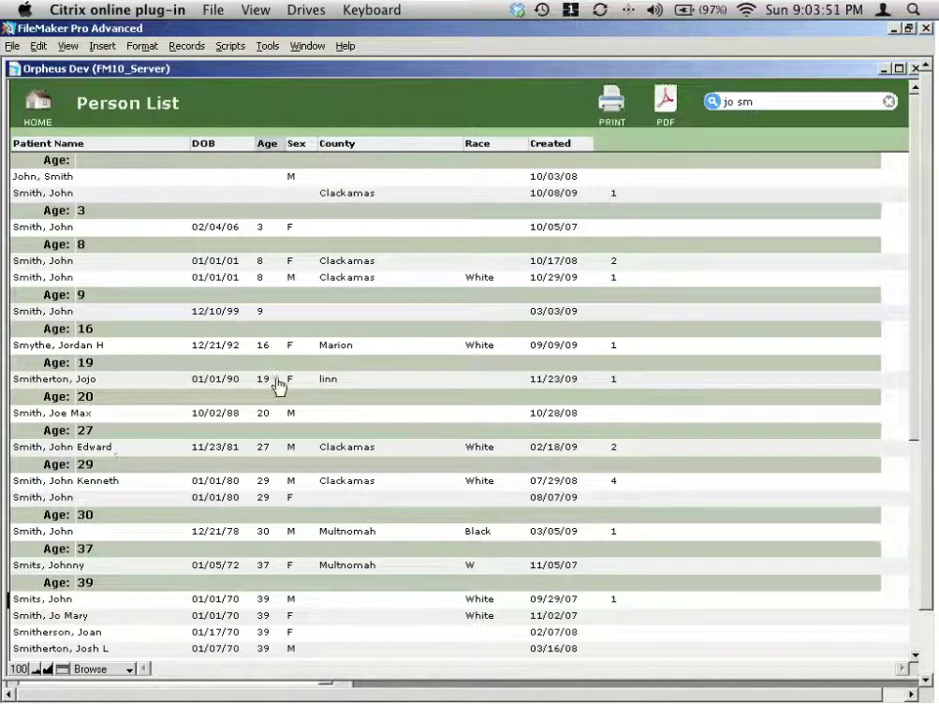
pyautogui.press('Tab')
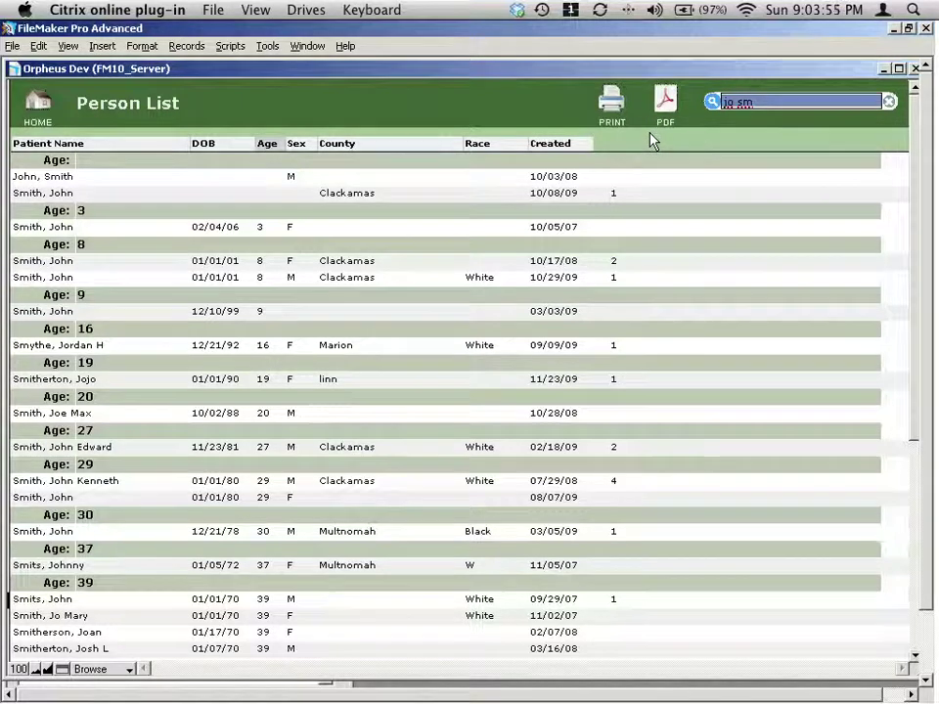
# Search 'johnes', then correct it to 'jones' for 54 People, 2 Alias Names and 1 TrueDupe.
pyautogui.write('johnes')
pyautogui.press('Return')
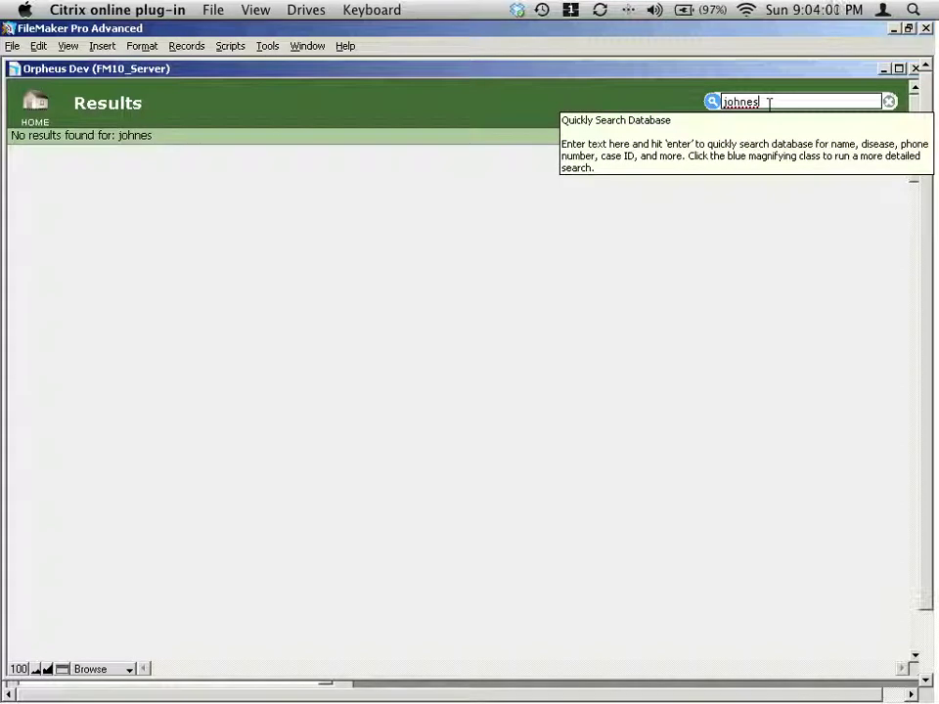
pyautogui.press('BackSpace')
pyautogui.press('BackSpace')
pyautogui.write('nes')
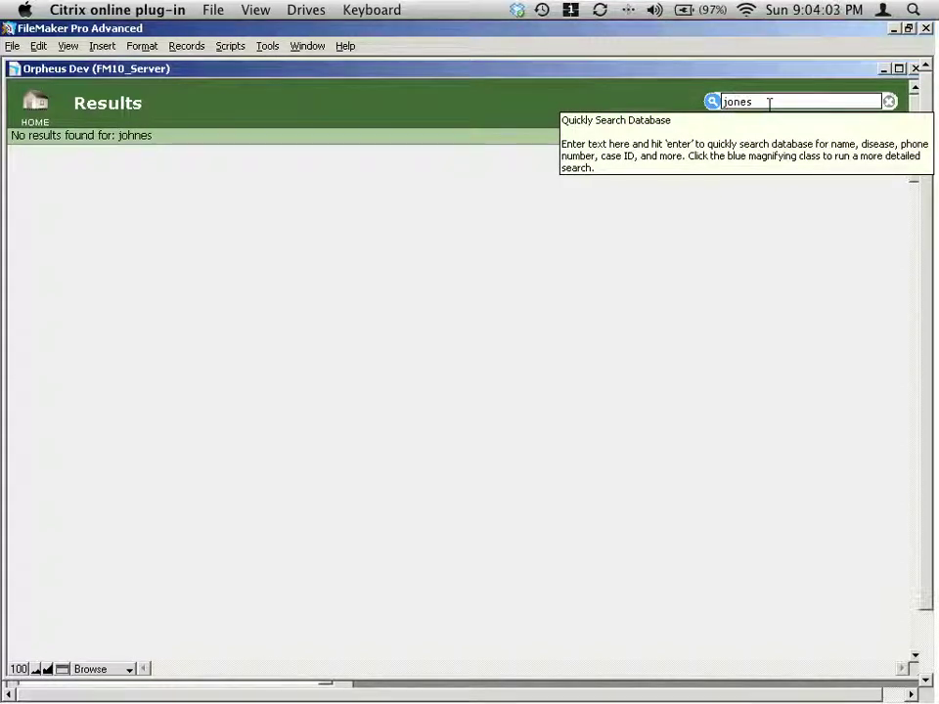
pyautogui.press('Return')
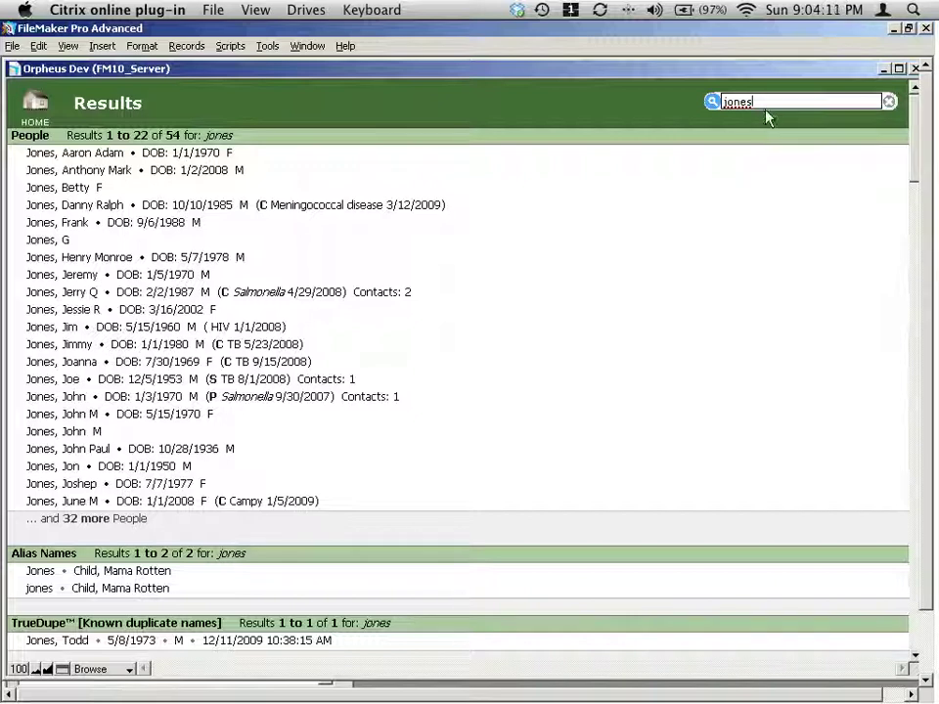
pyautogui.doubleClick(723, 101)
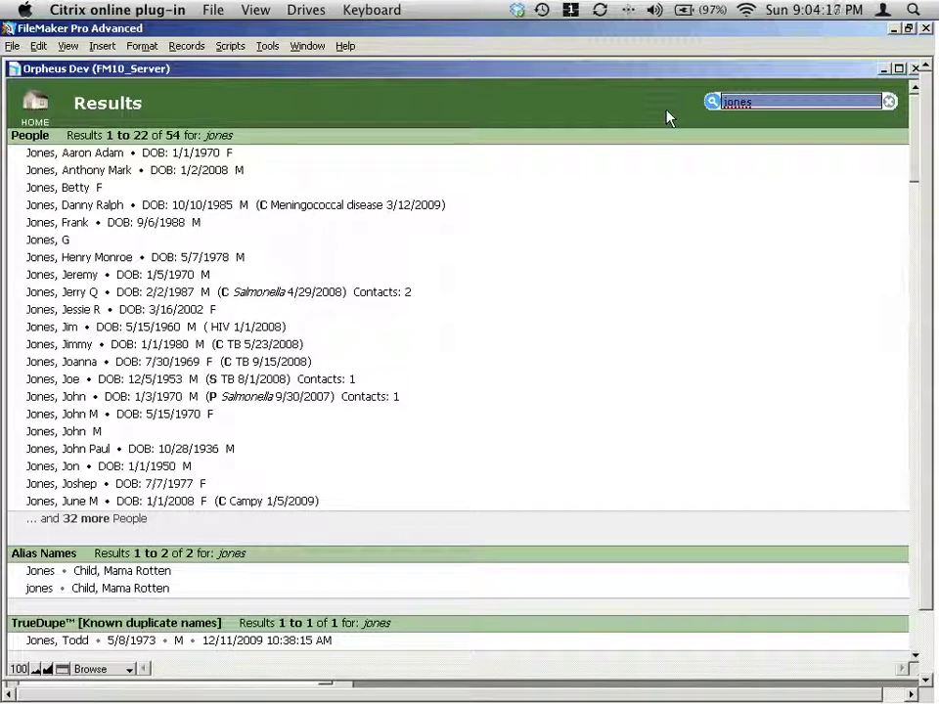
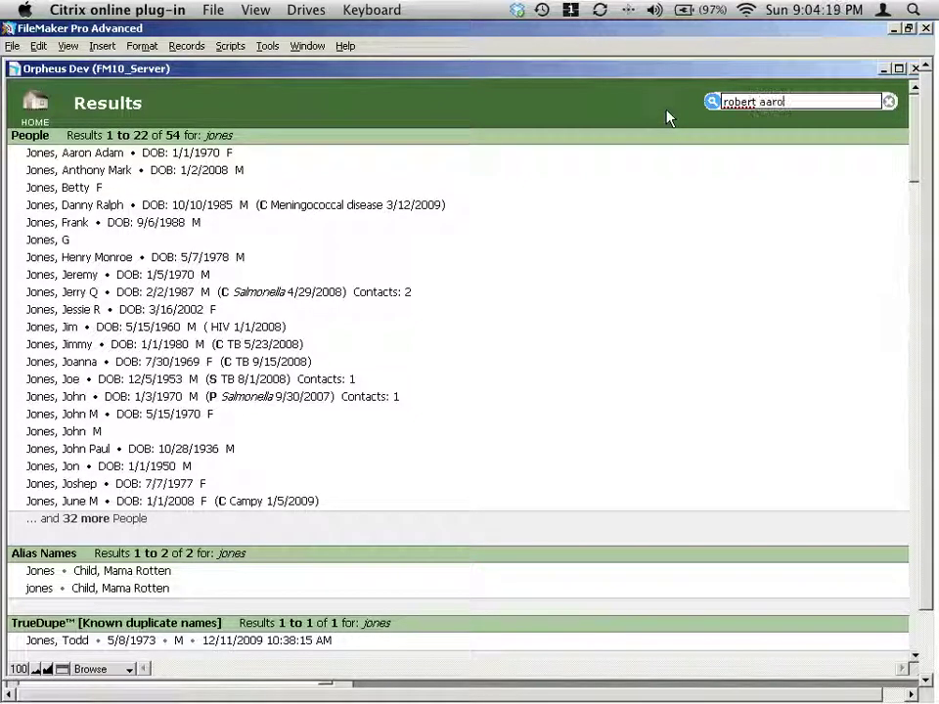
pyautogui.press('Return')
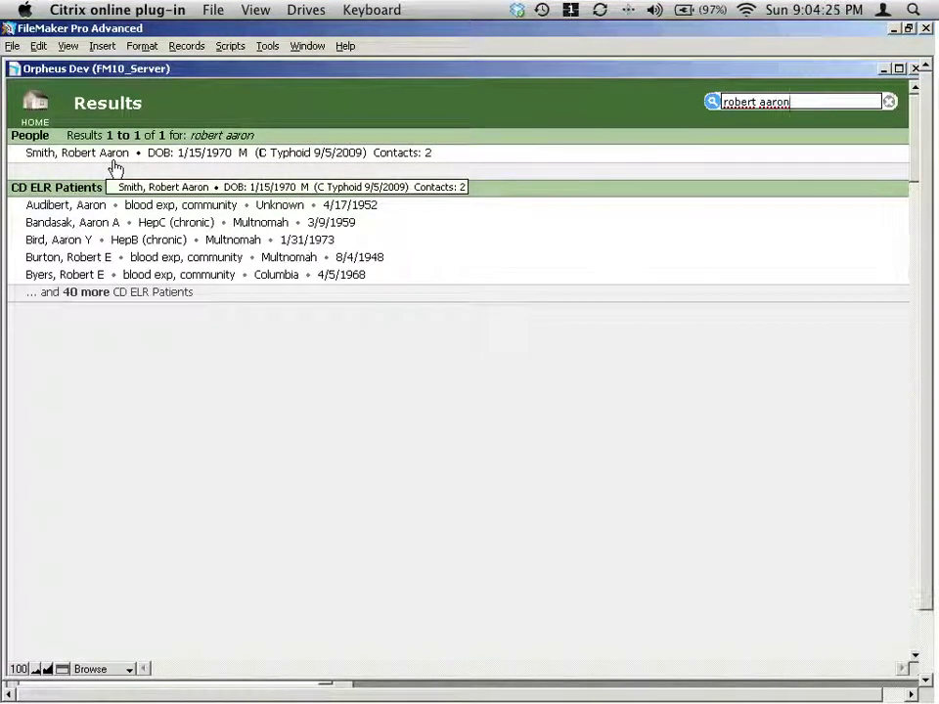
pyautogui.hotkey('ctrl', 'shift', 'Left')
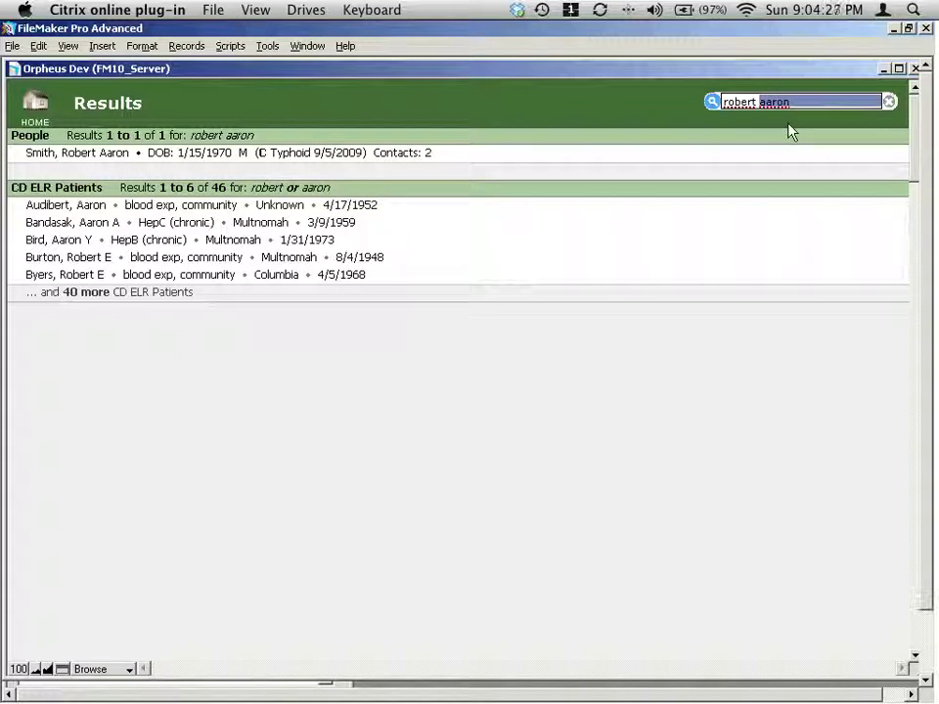
pyautogui.write('jones')
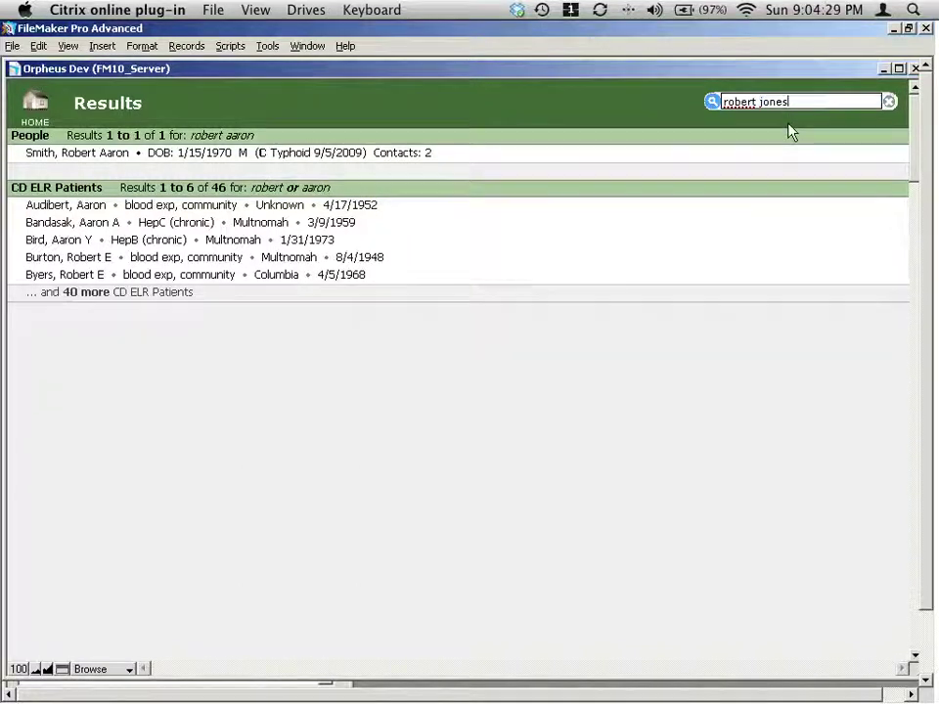
pyautogui.press('Return')
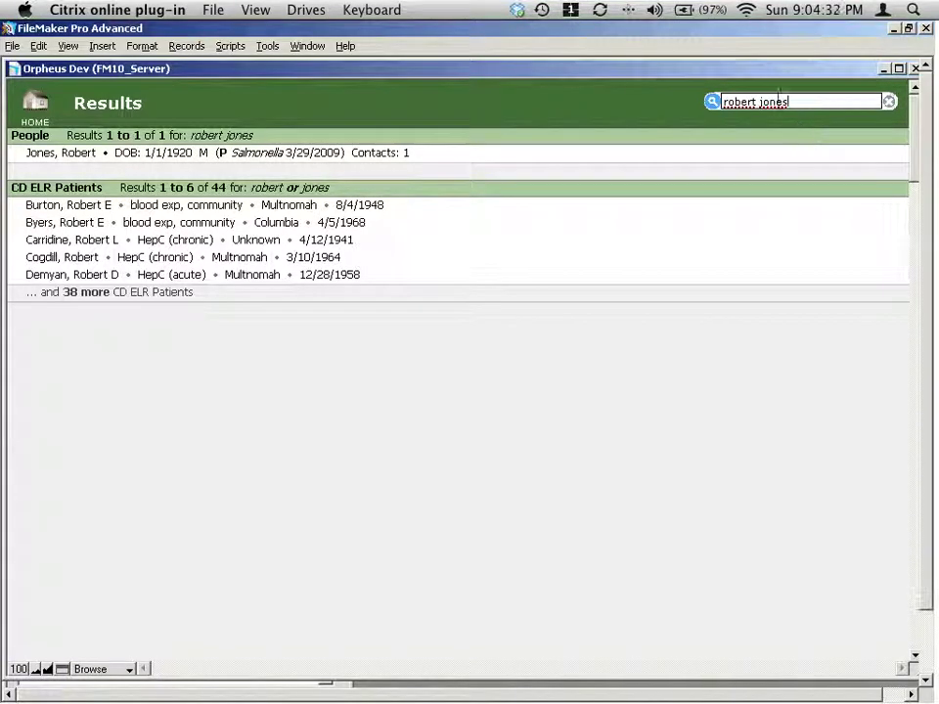
pyautogui.doubleClick(770, 101)
# Replace the surname with 'allen' and rerun the full-name search, getting 1 People match.
pyautogui.write('allen')
pyautogui.press('Return')
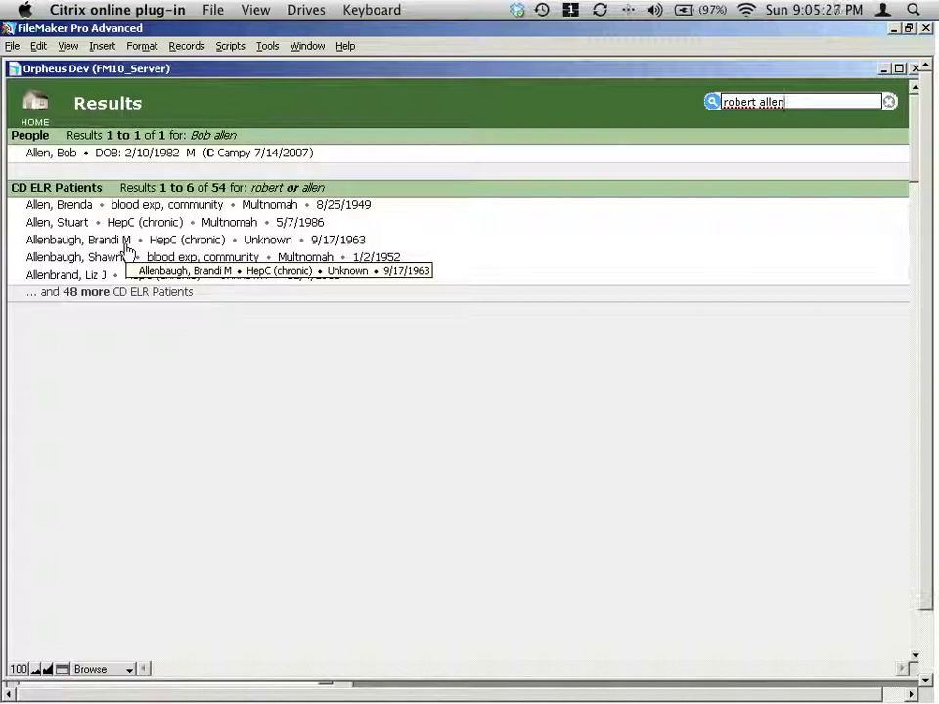
pyautogui.click(806, 102)
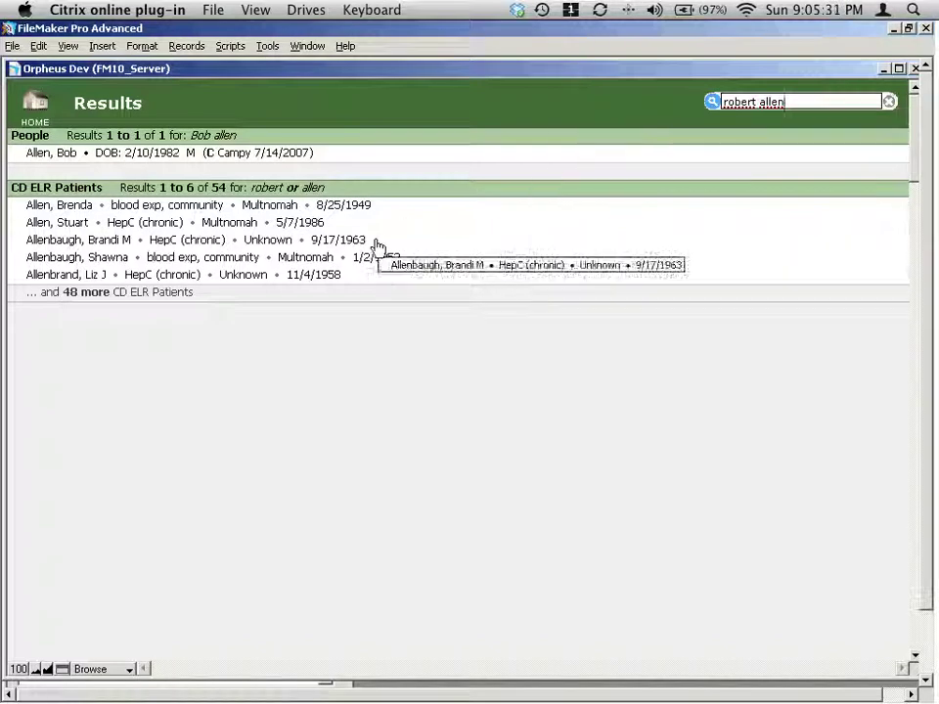
# Append 'smith j' for a multi-name search, then clear the field and return to the home menu.
pyautogui.write('smith jones')
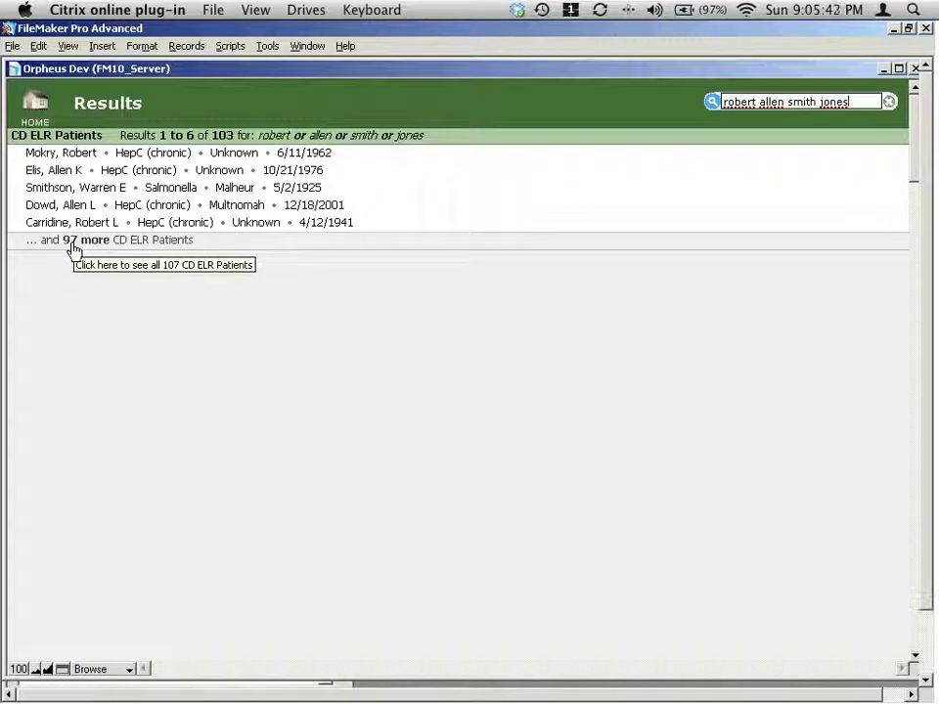
pyautogui.click(889, 102)
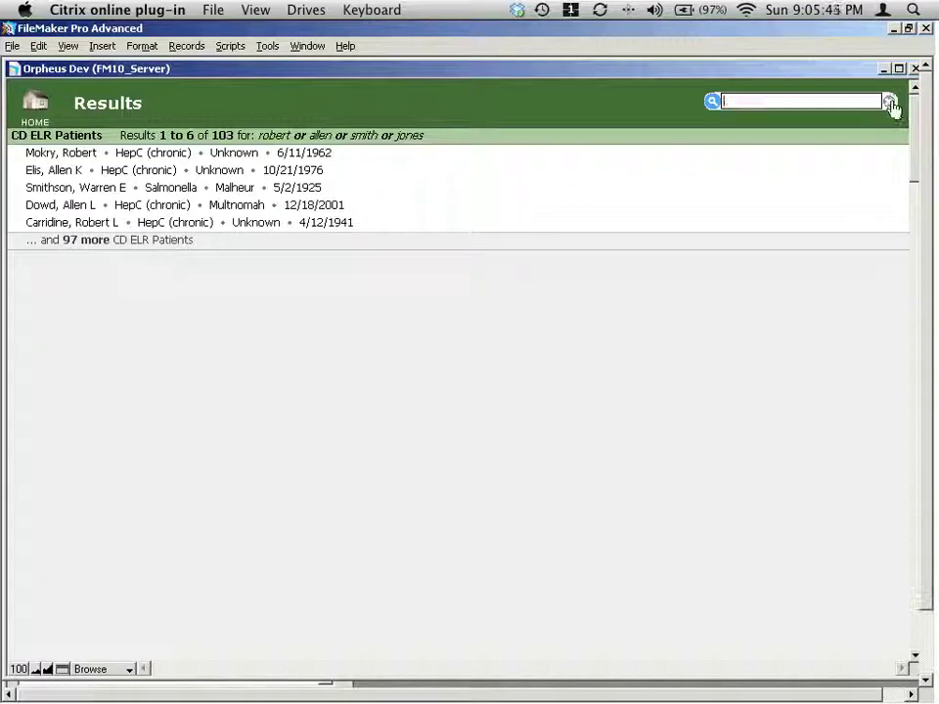
pyautogui.click(34, 103)
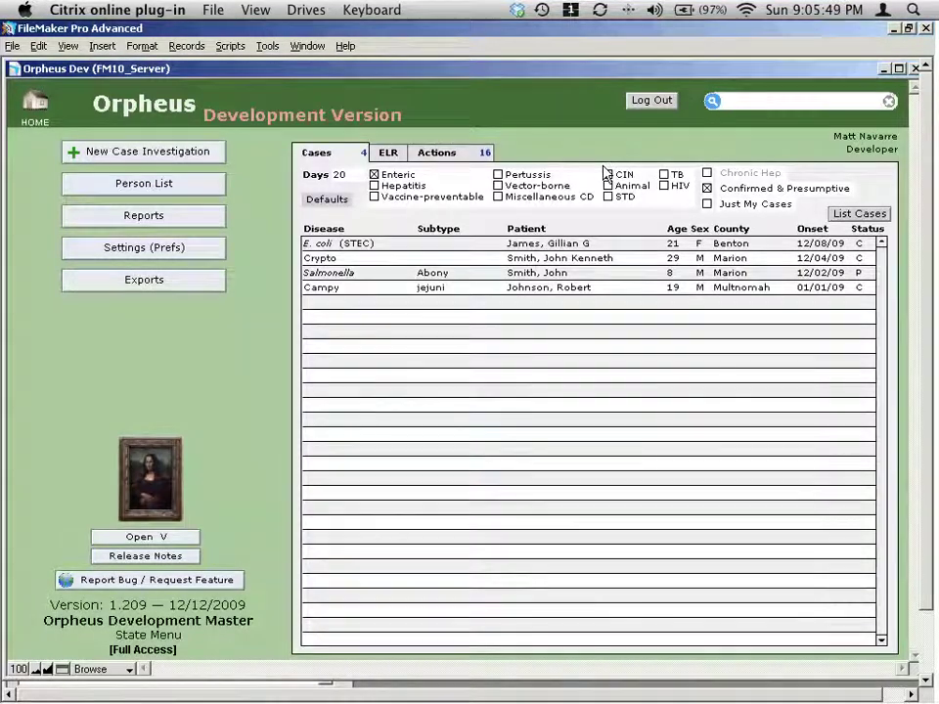
pyautogui.click(751, 102)
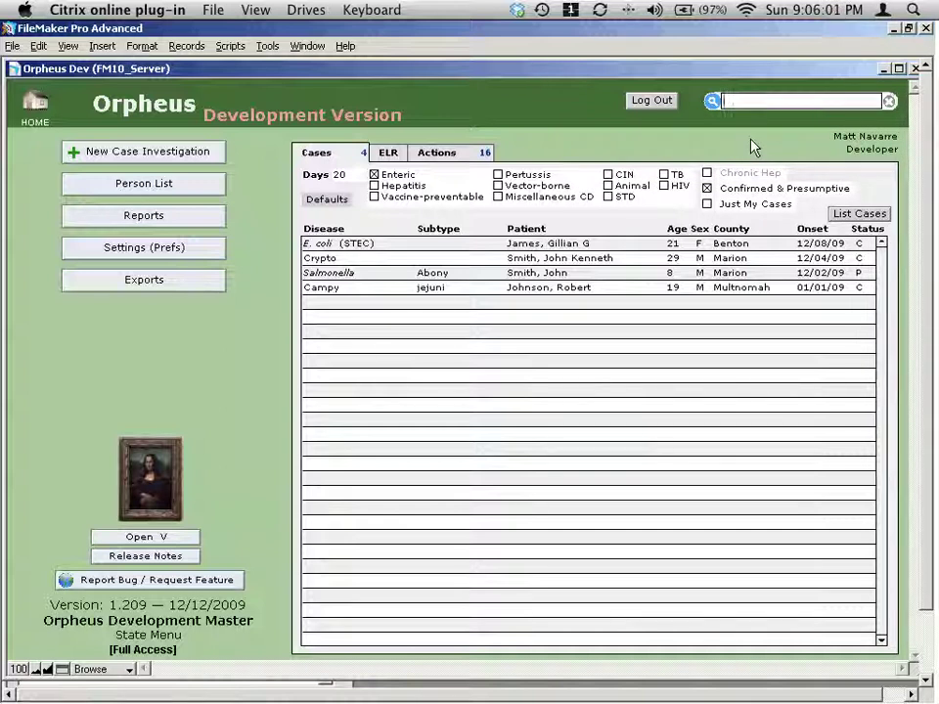
# Search 12345, open the matching Hepatitis A case and view its Dates/History details.
pyautogui.write('1234')
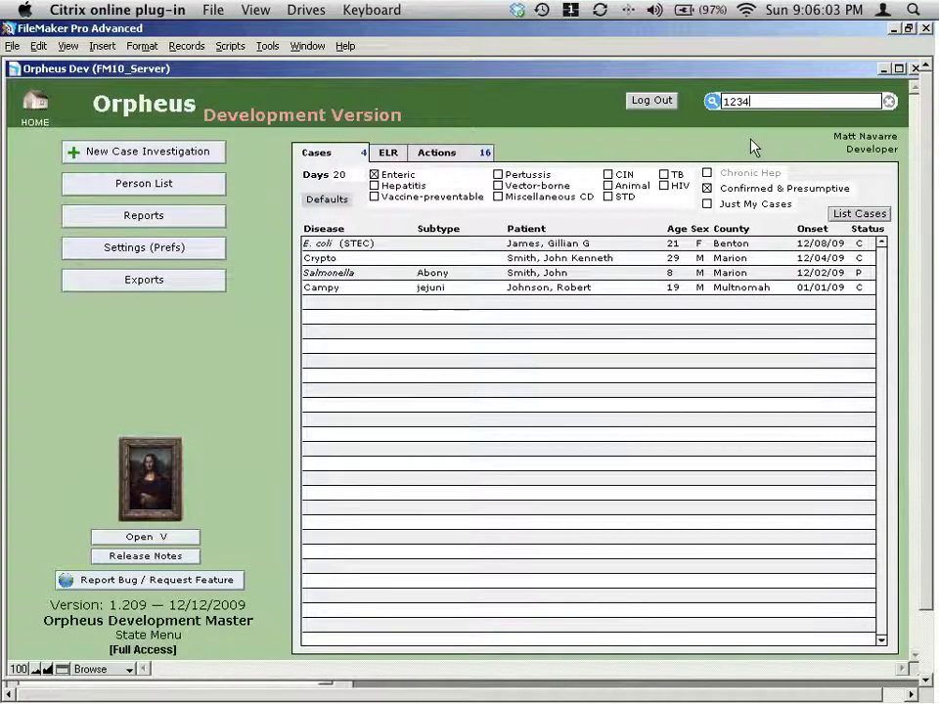
pyautogui.write('5')
pyautogui.press('Return')
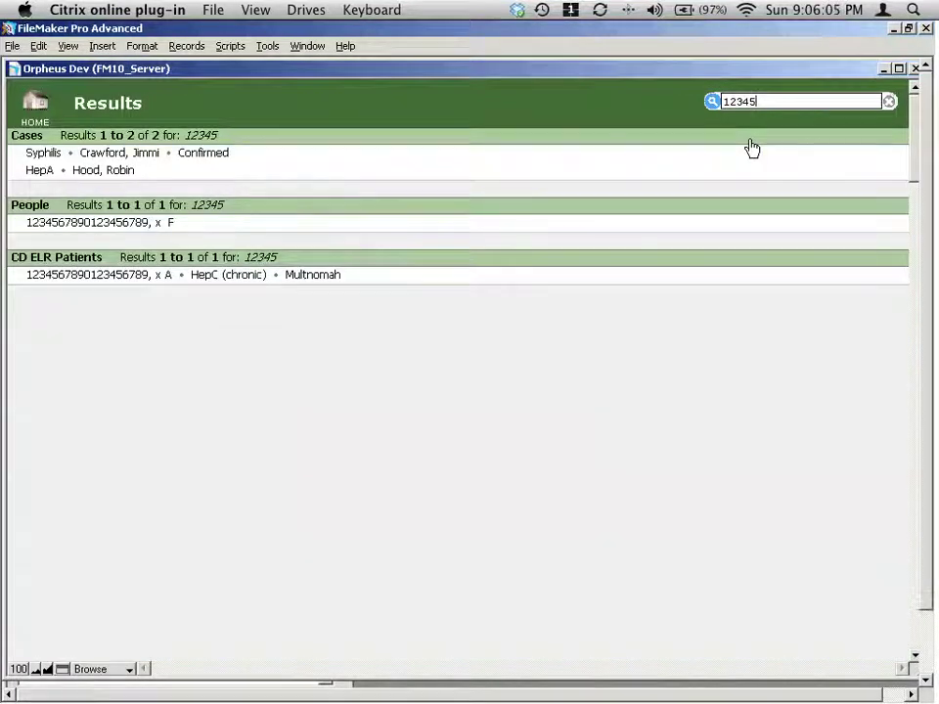
pyautogui.moveTo(168, 156); pyautogui.dragTo(116, 177)
pyautogui.click(116, 176)
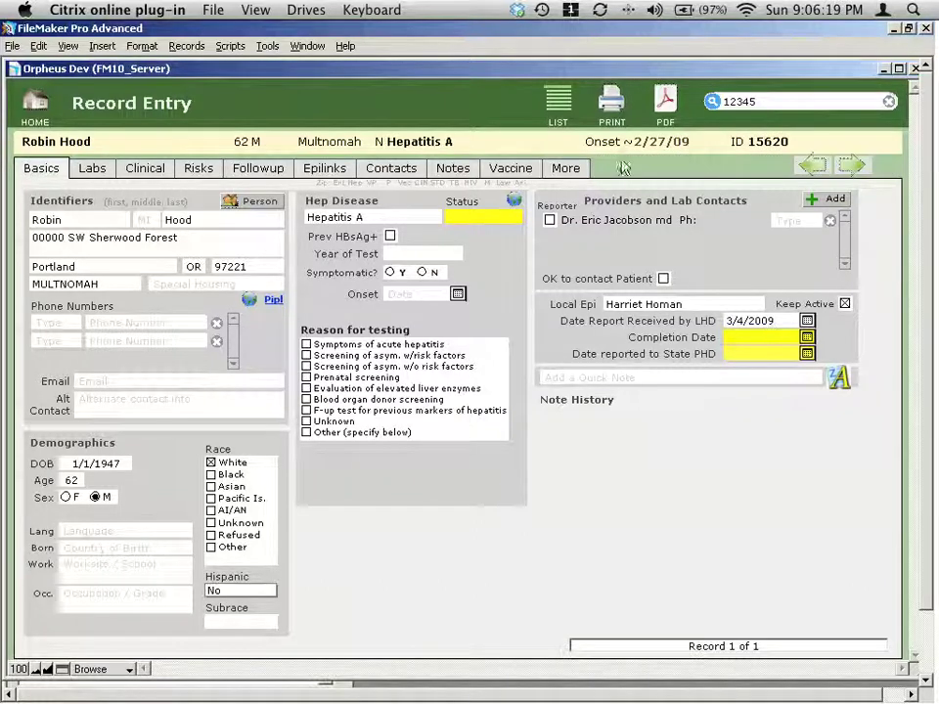
pyautogui.click(575, 170)
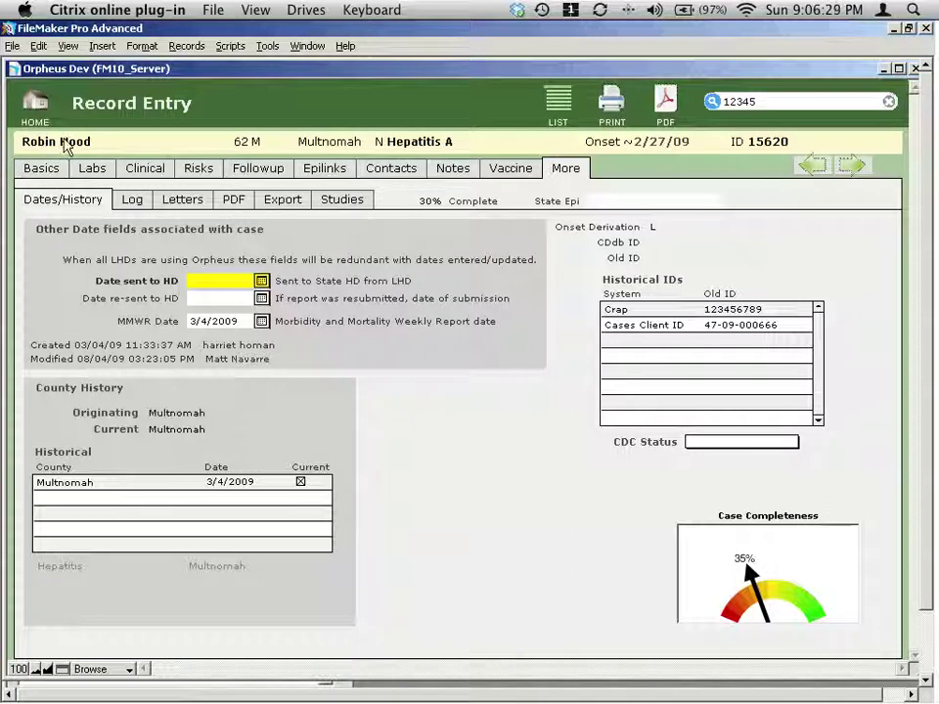
pyautogui.click(32, 105)
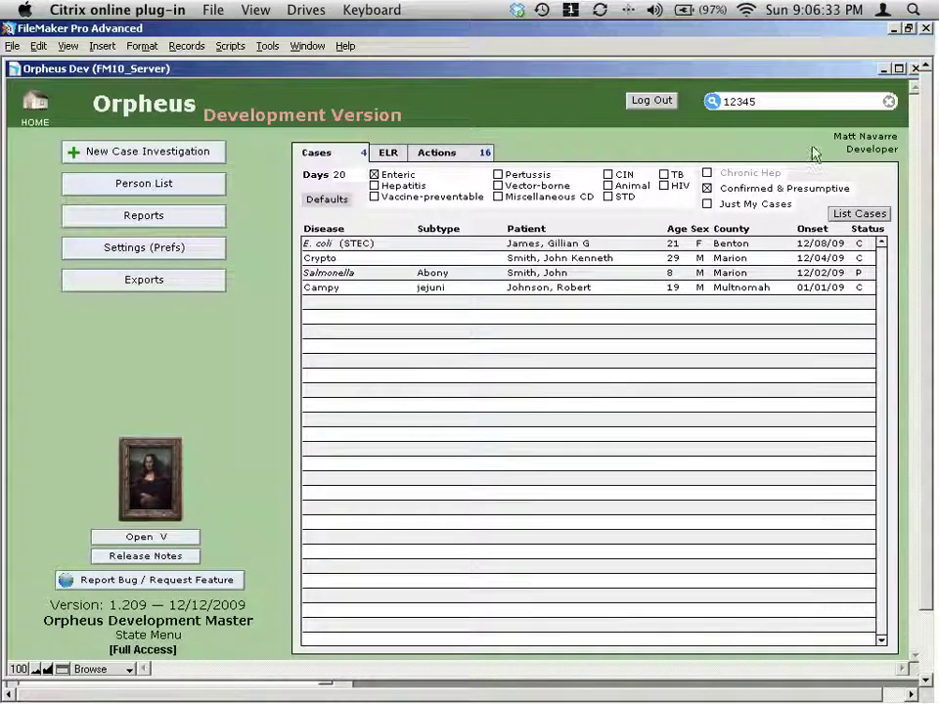
pyautogui.click(775, 100)
pyautogui.doubleClick(774, 101)
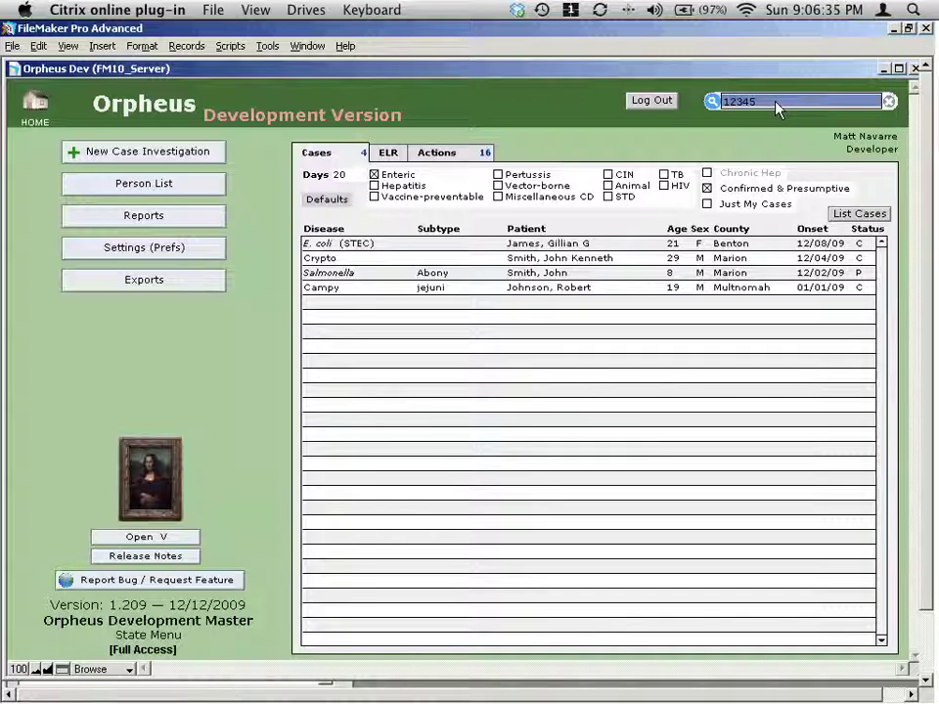
pyautogui.press('BackSpace')
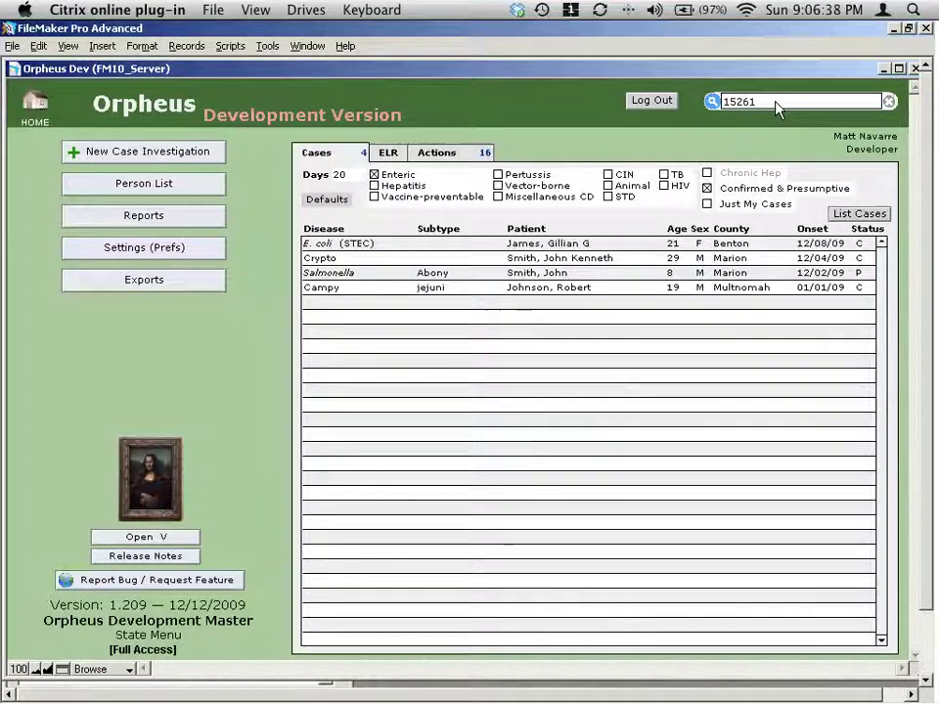
pyautogui.press('Return')
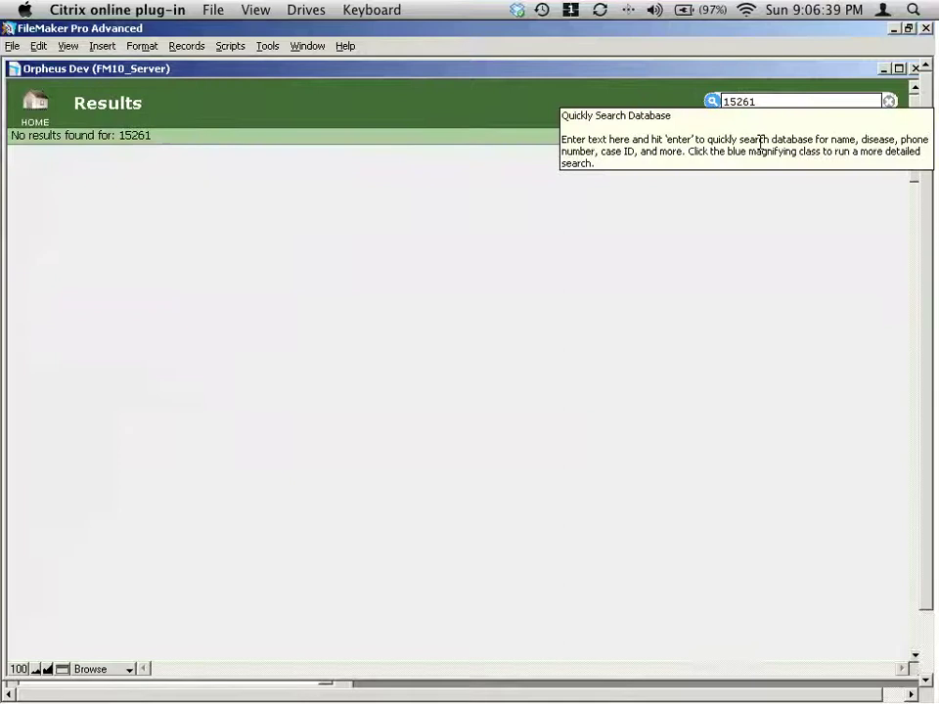
# Search case IDs 15262 and 15260, both without results, then clear the field.
pyautogui.press('Return')
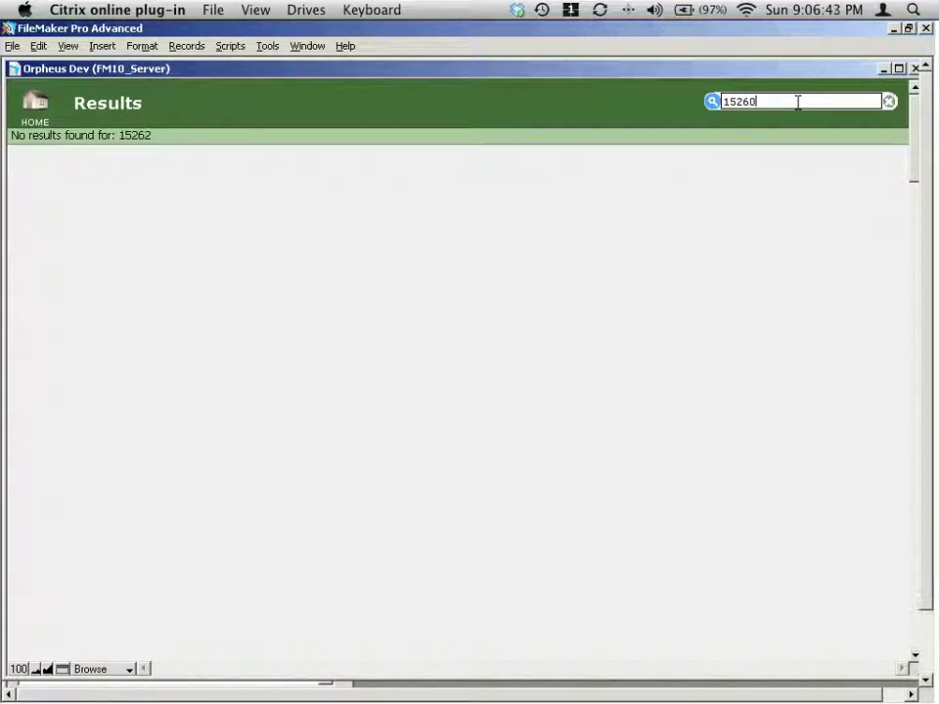
pyautogui.write('15260')
pyautogui.press('Return')
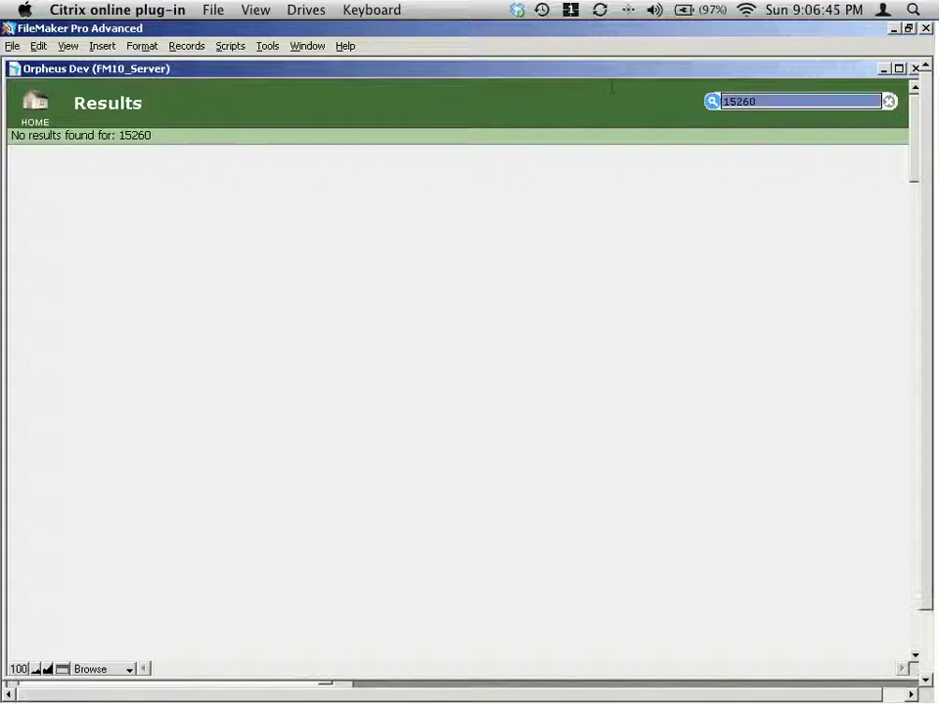
pyautogui.press('BackSpace')
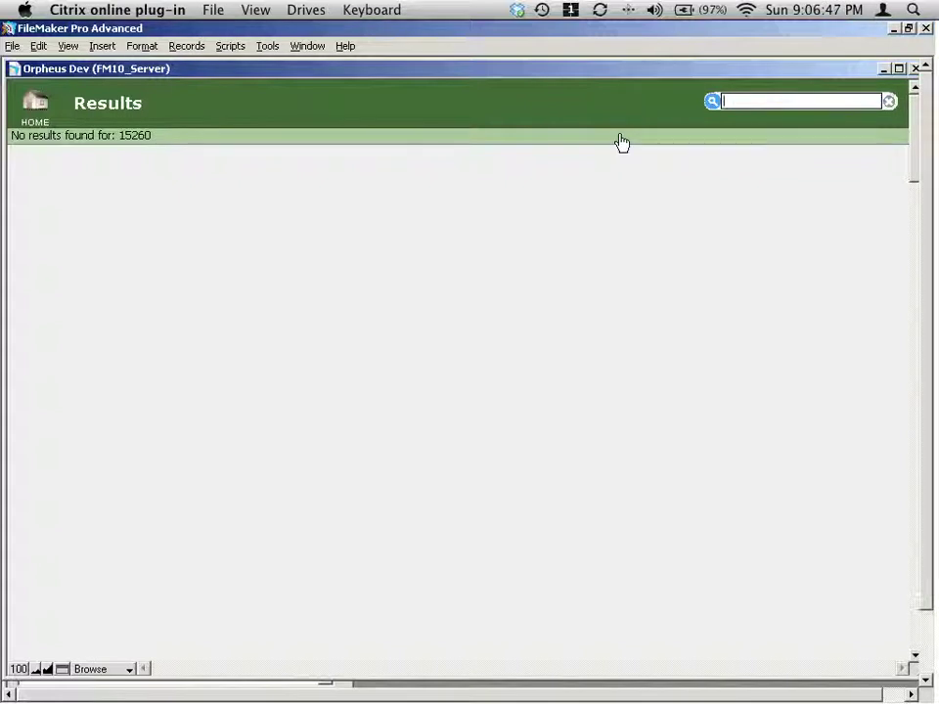
# Search 'smith', open the person's Salmonella case, then clear the search and return home.
pyautogui.write('smith')
pyautogui.press('Return')
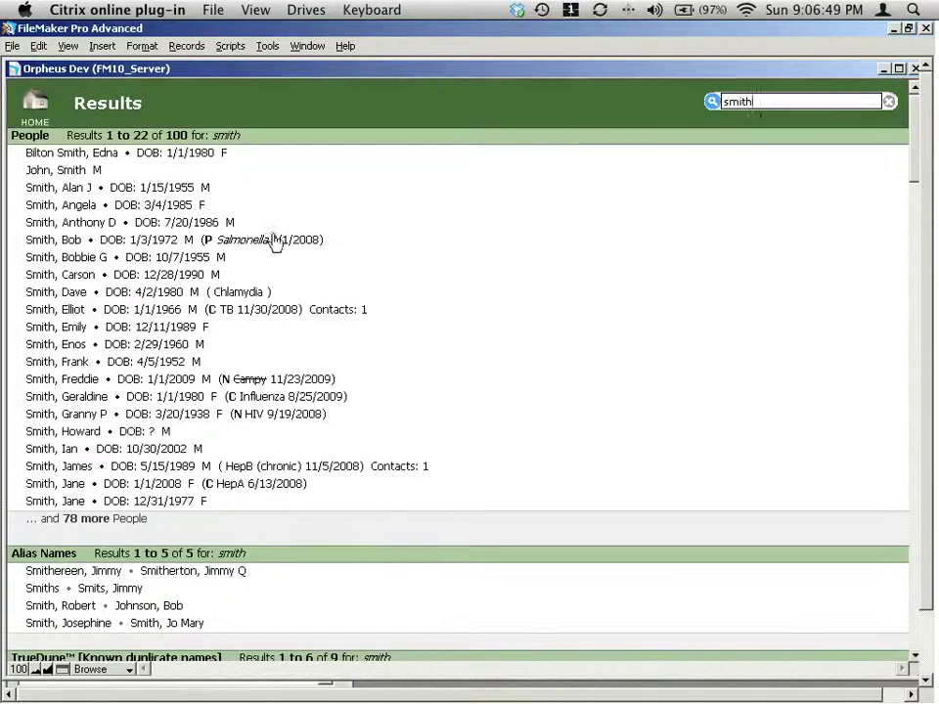
pyautogui.click(176, 240)
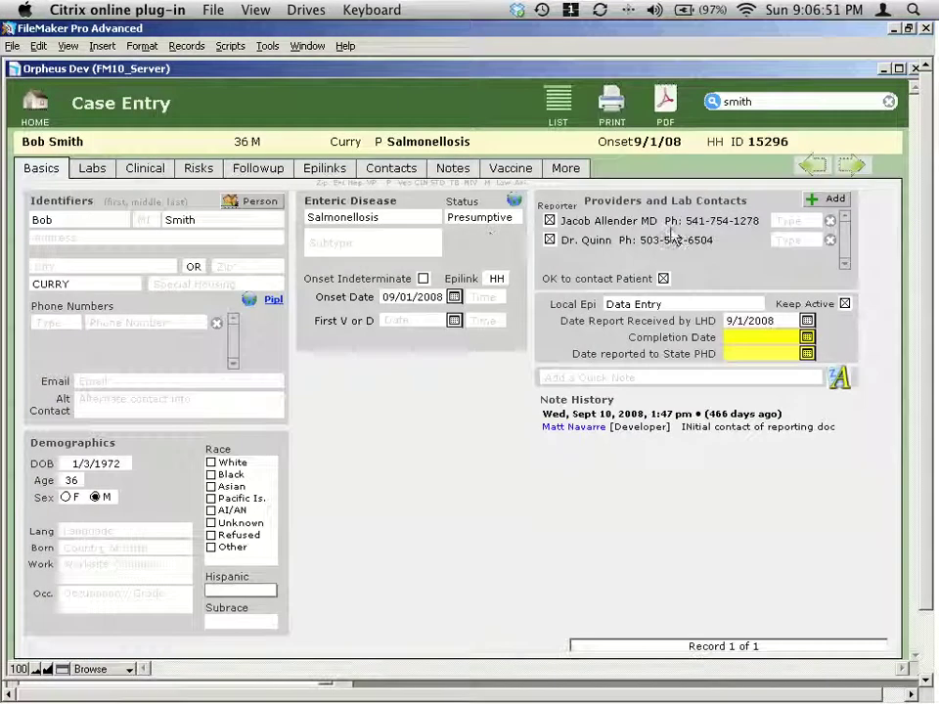
pyautogui.click(890, 103)
pyautogui.click(36, 99)
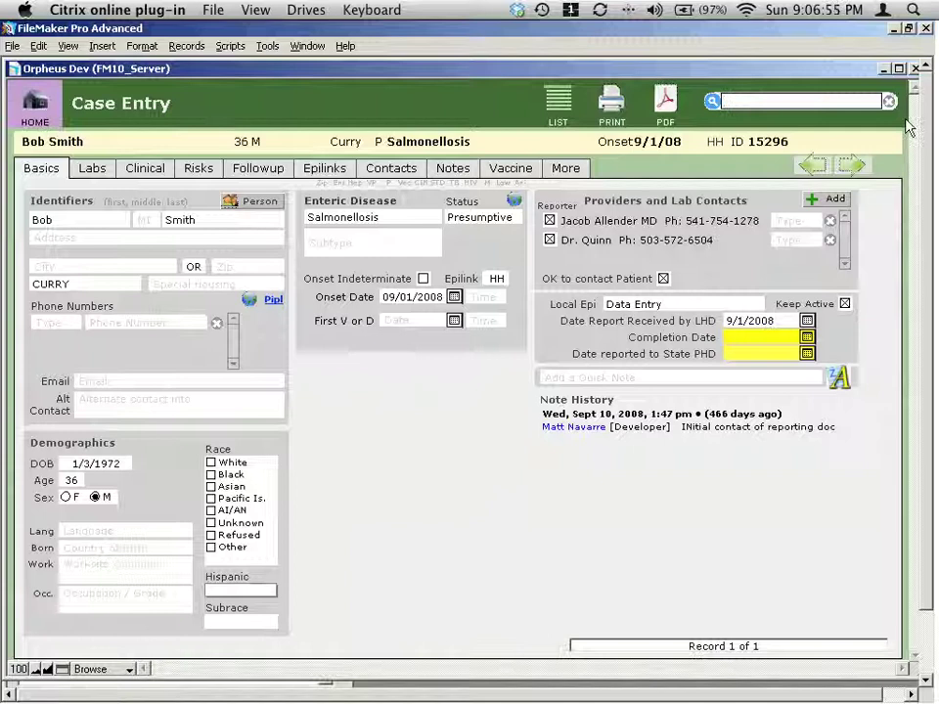
pyautogui.click(800, 100)
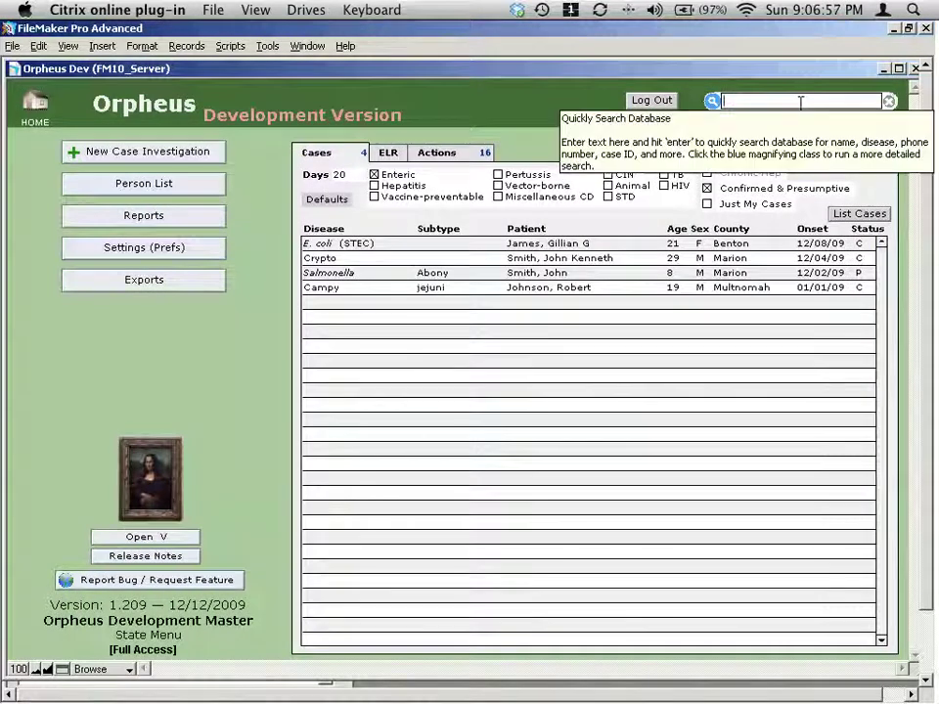
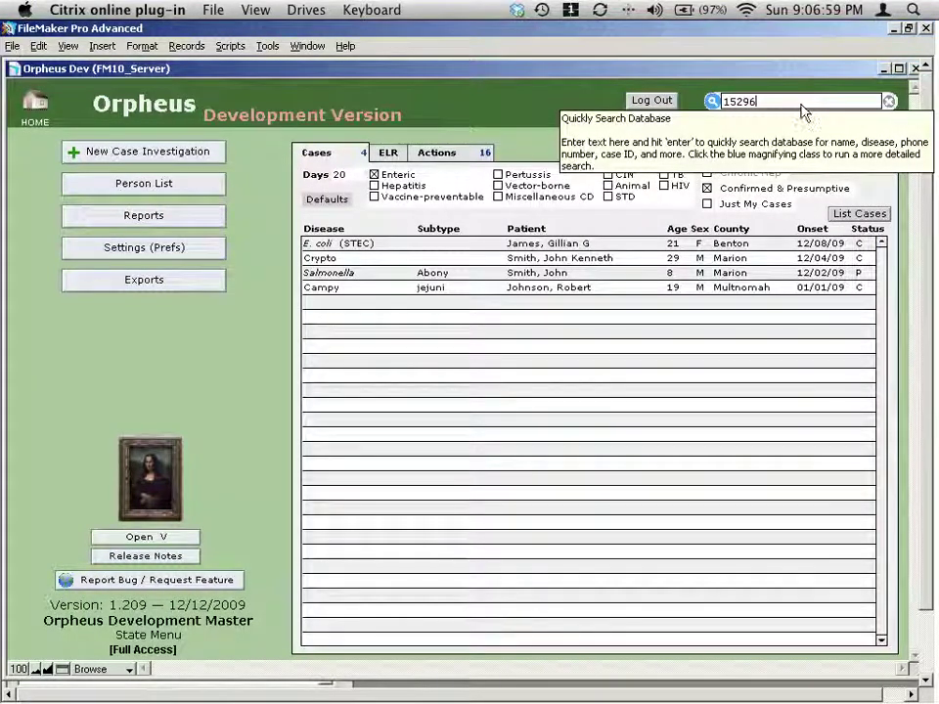
pyautogui.press('Return')
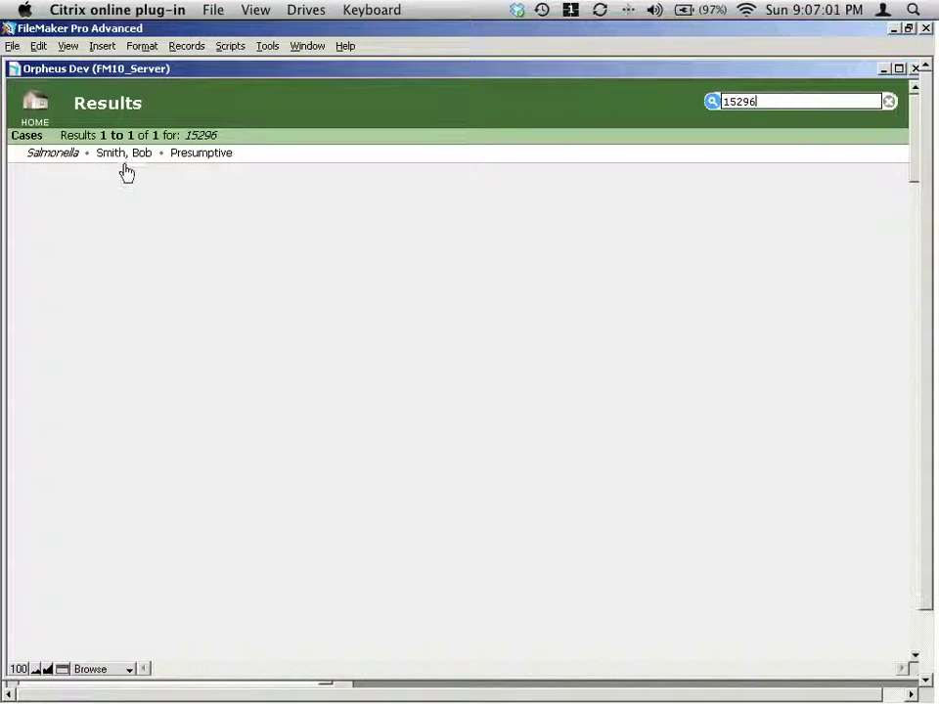
pyautogui.click(127, 156)
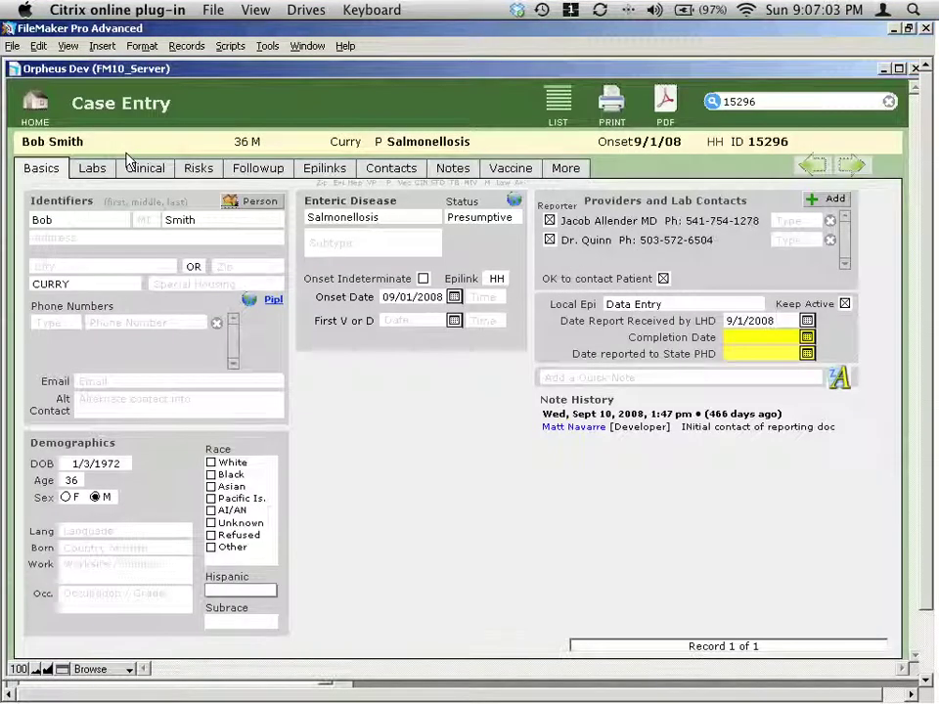
pyautogui.click(887, 102)
pyautogui.click(807, 100)
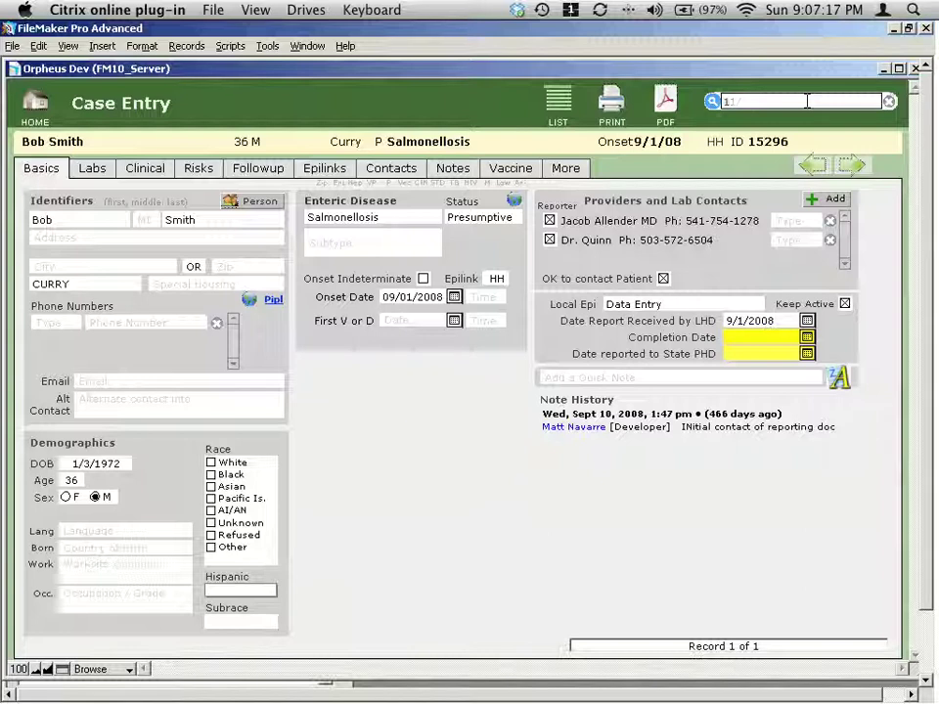
# Quick-search date of birth 1/1/1980, listing 42 People, 1 Alias DOB and 2 CD ELR Patients.
pyautogui.write('1/1980')
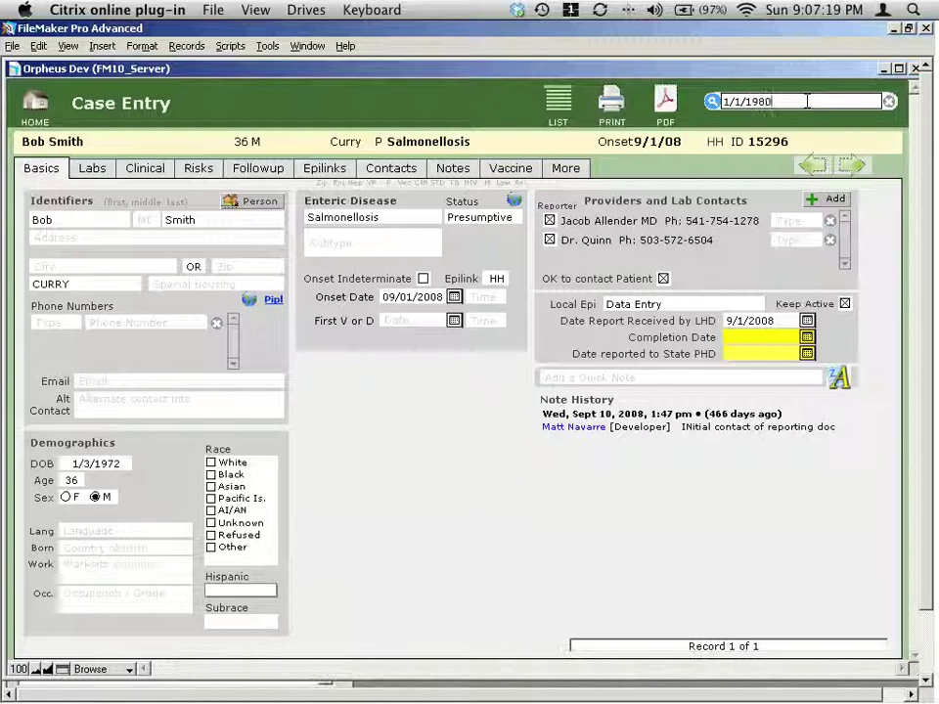
pyautogui.press('Return')
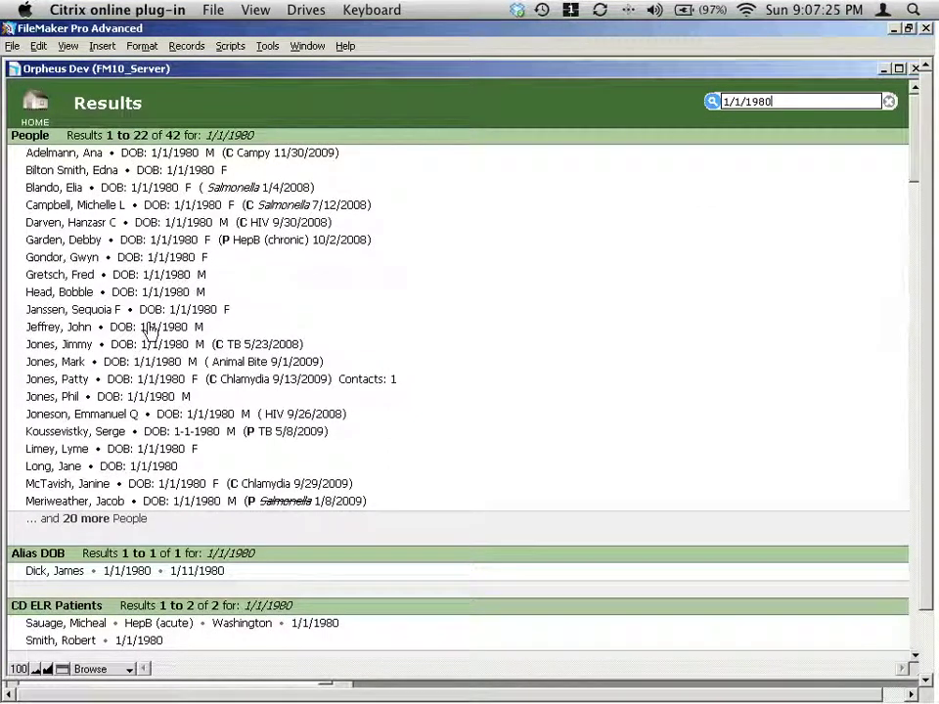
pyautogui.click(776, 105)
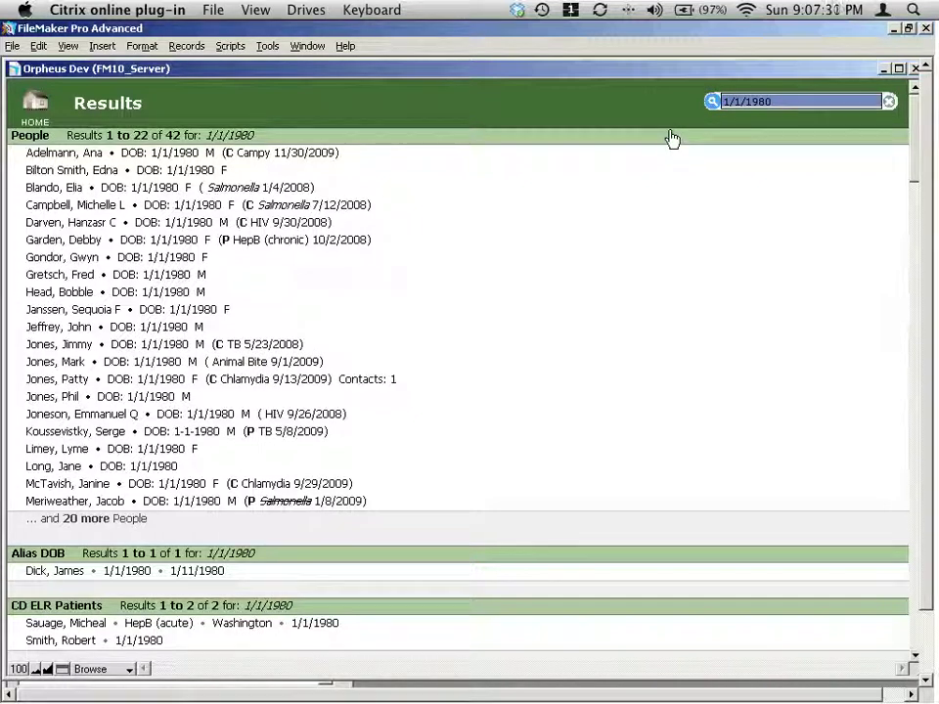
# Search onset date 12/1/09 and show the confirmed Syphilis case's Dates/History details.
pyautogui.write('12')
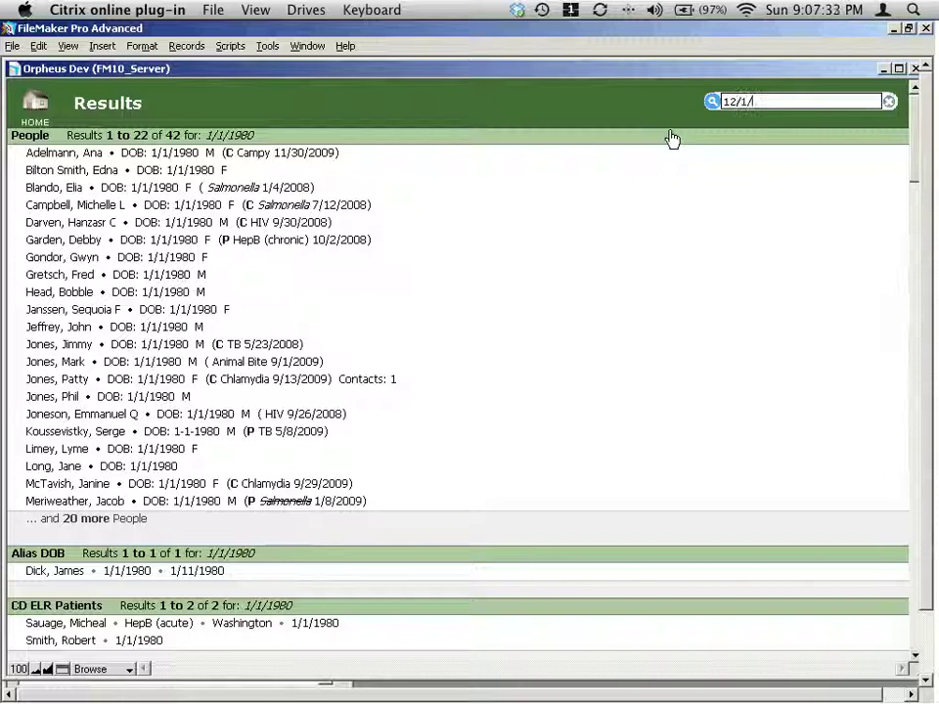
pyautogui.write('/1/09')
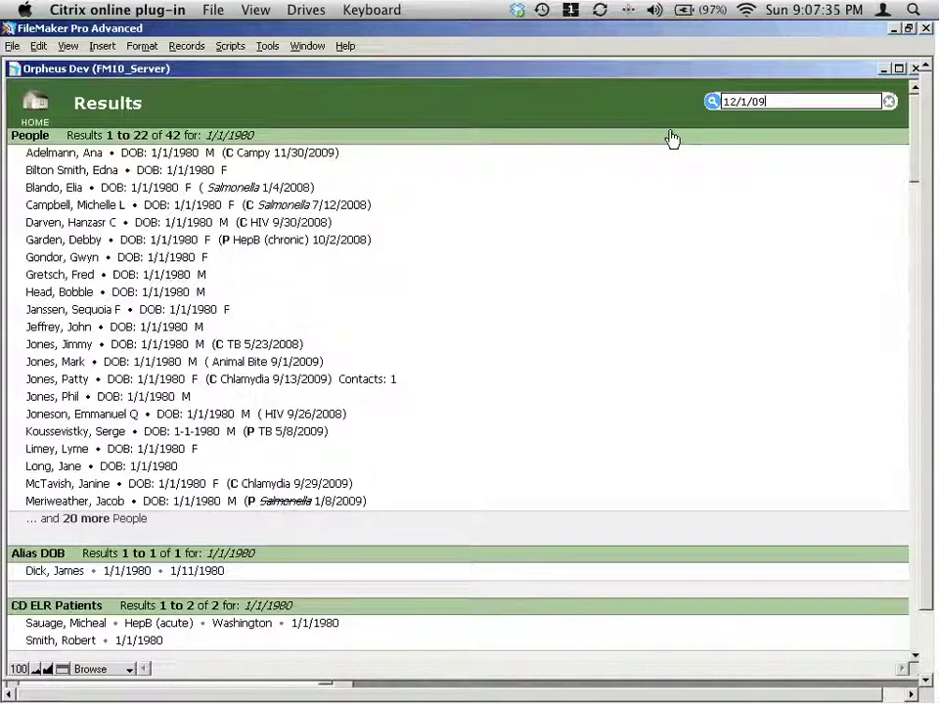
pyautogui.press('Return')
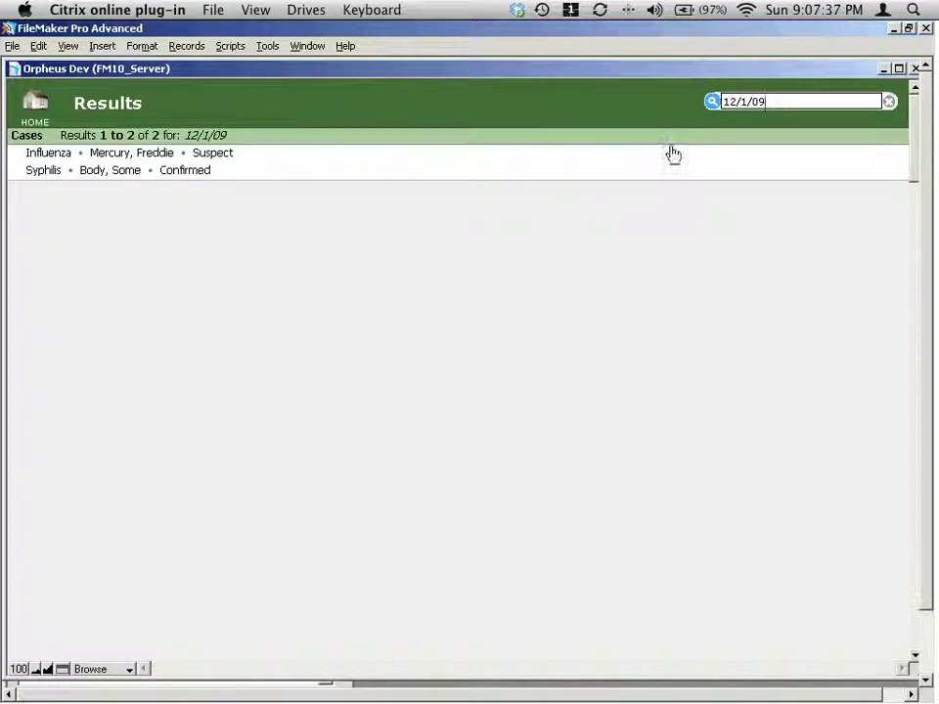
pyautogui.click(166, 173)
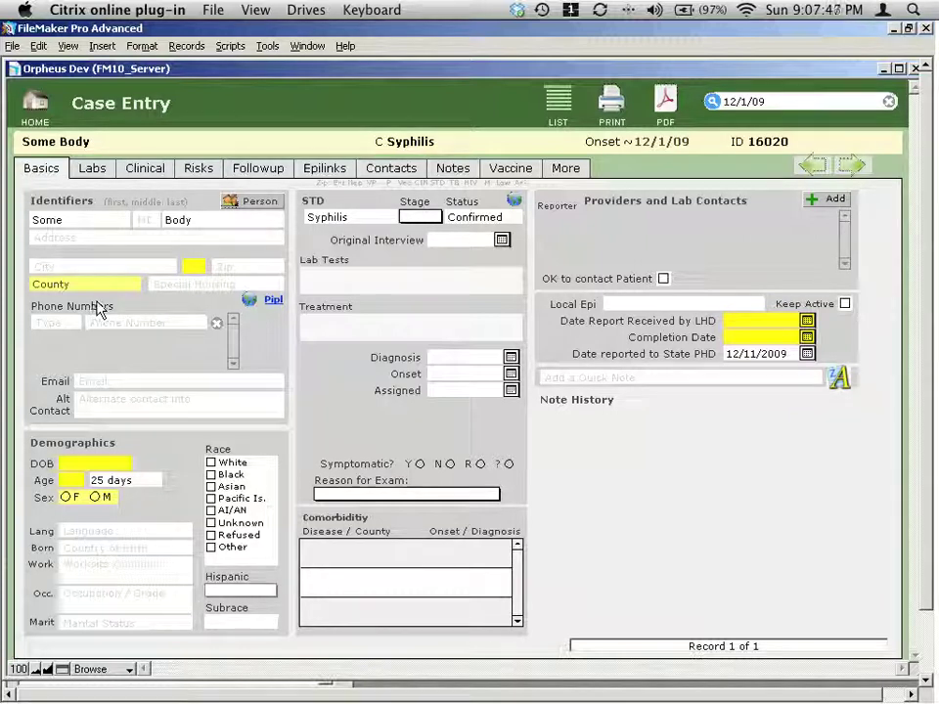
pyautogui.click(570, 167)
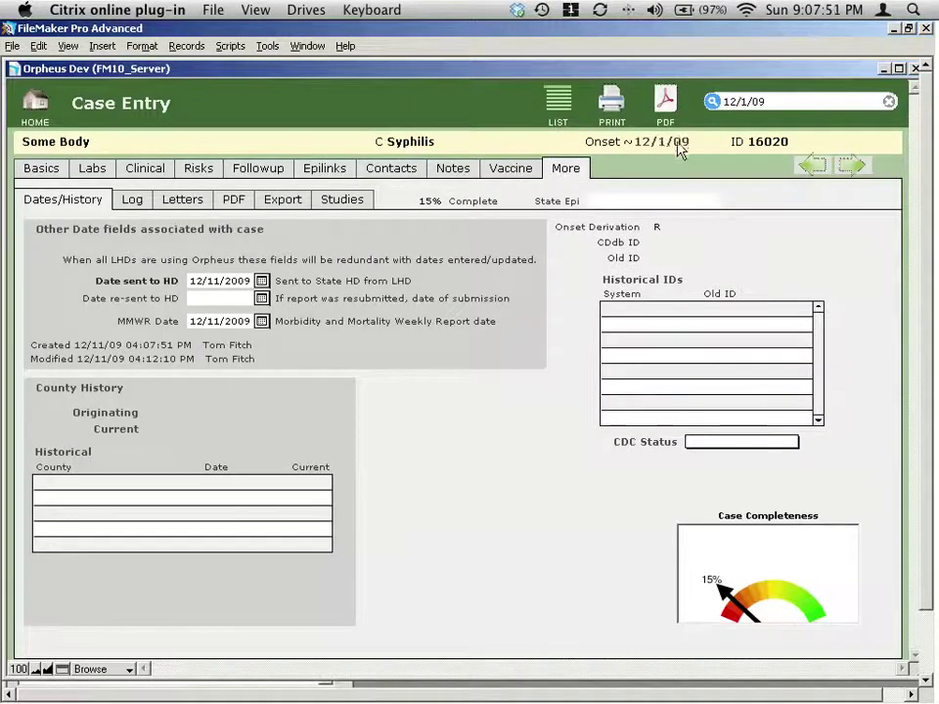
pyautogui.moveTo(669, 147)
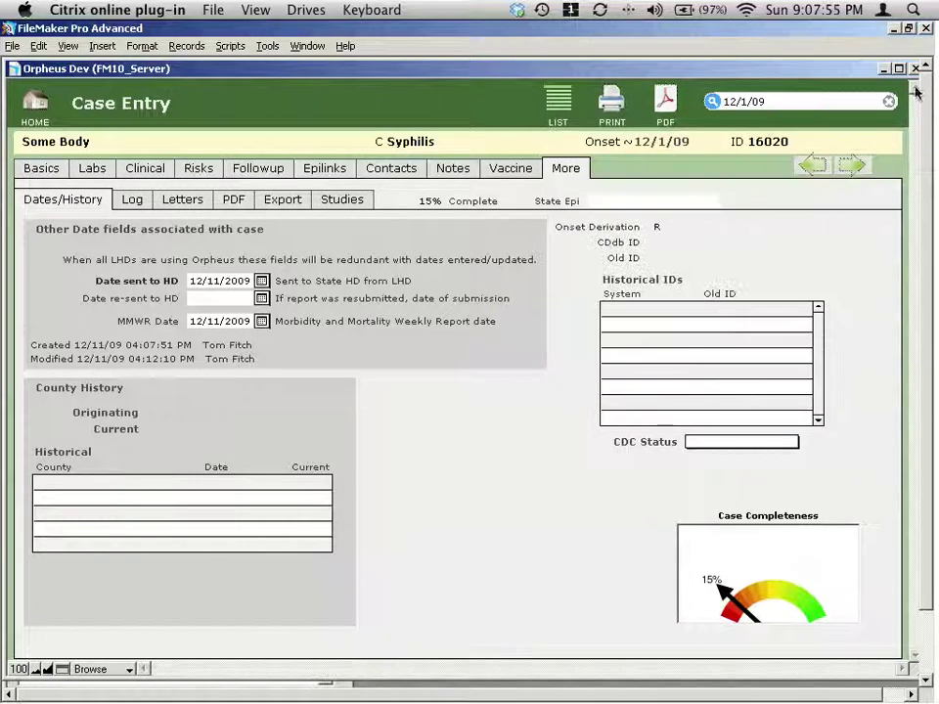
# Search the patient's full name and open their HepC (chronic) ELR Patient Detail record.
pyautogui.click(888, 101)
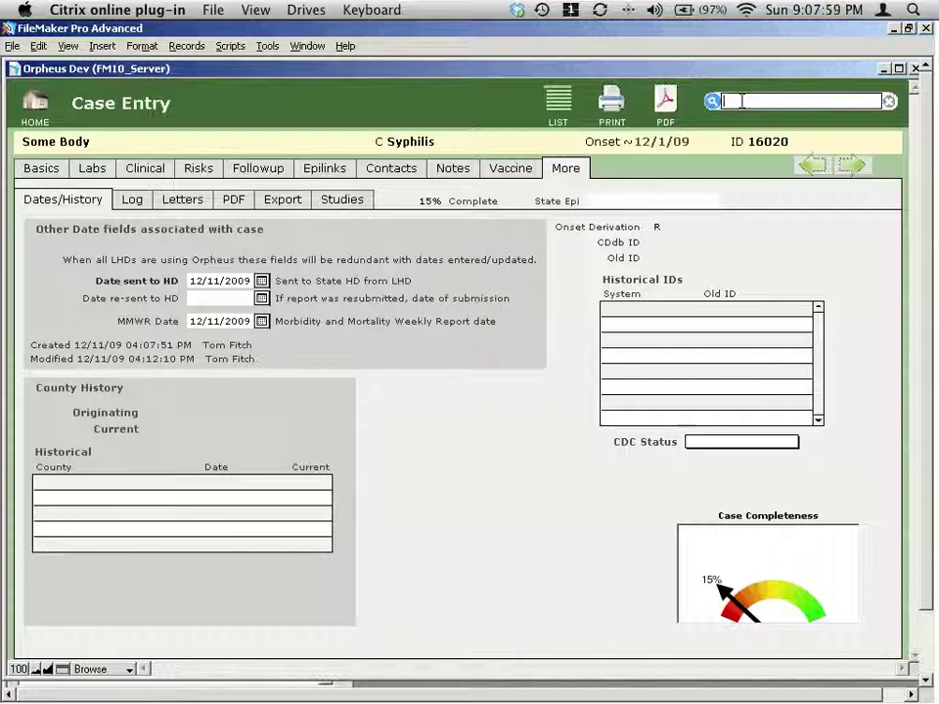
pyautogui.write('joh')
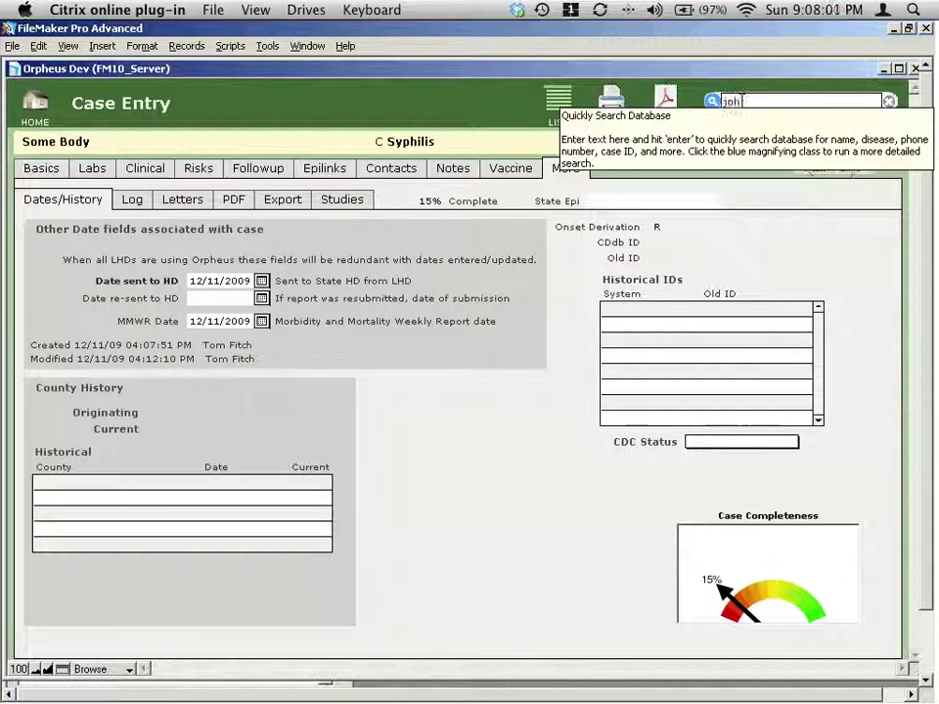
pyautogui.write('n smith')
pyautogui.press('Return')
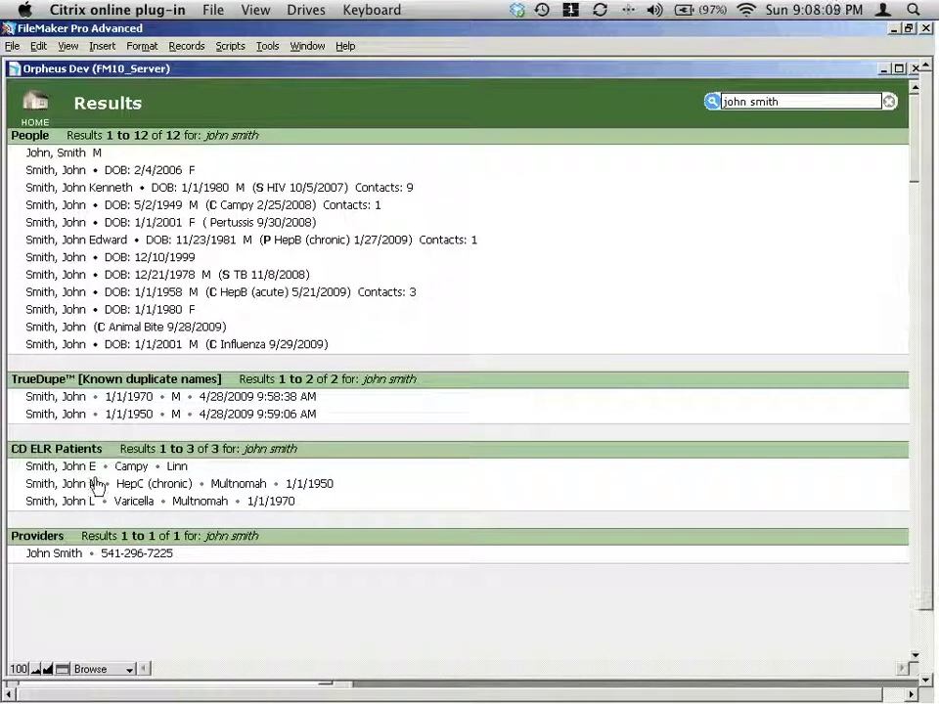
pyautogui.click(143, 486)
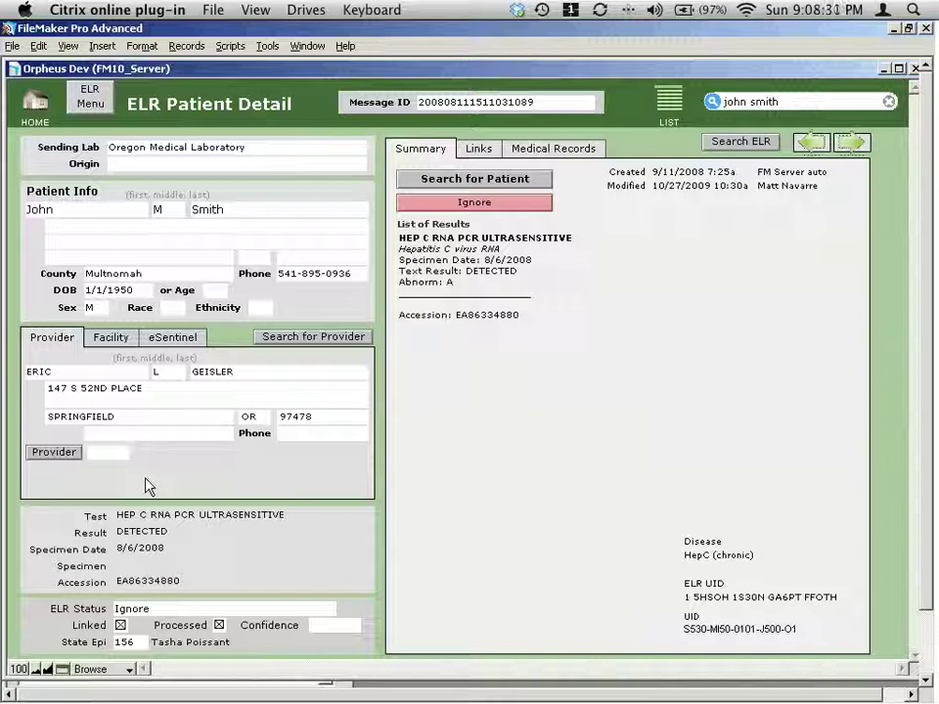
# Go back to the Orpheus home screen and empty the Quick Search field.
pyautogui.click(36, 103)
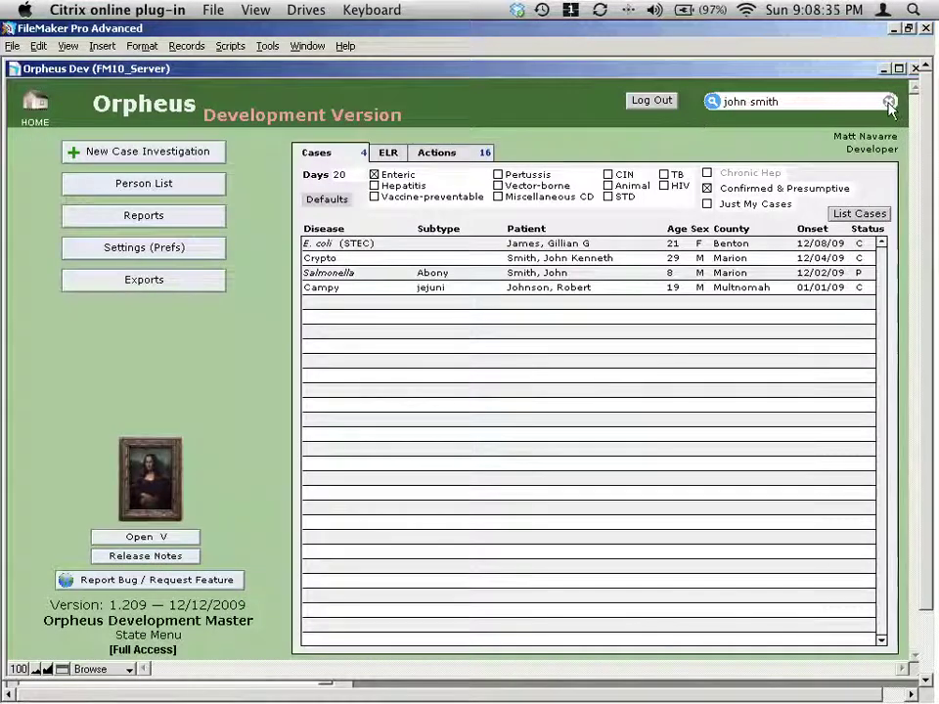
pyautogui.click(888, 101)
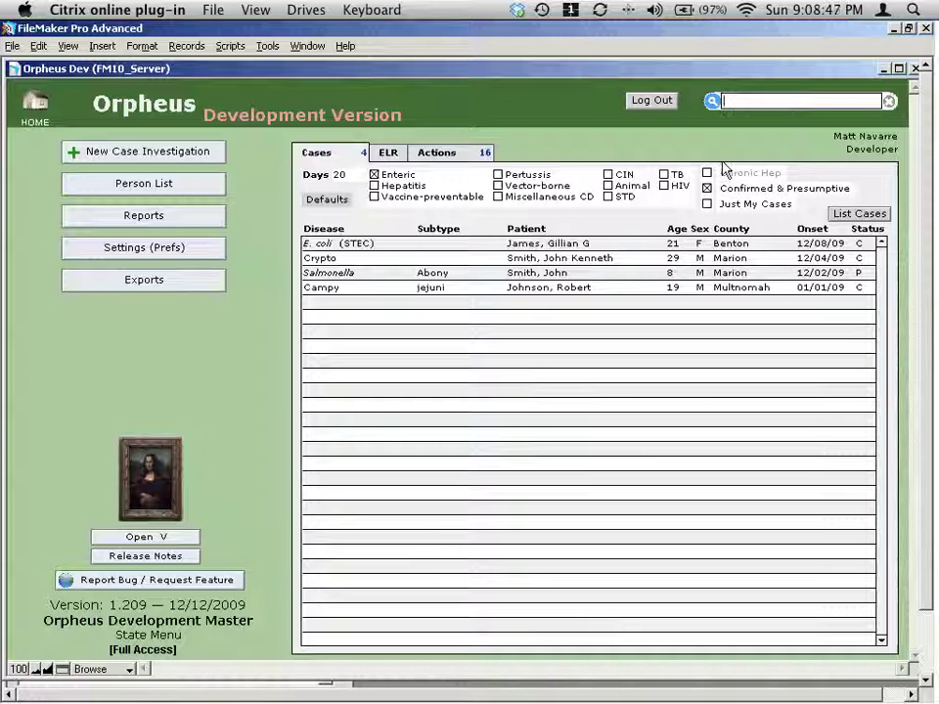
pyautogui.click(712, 101)
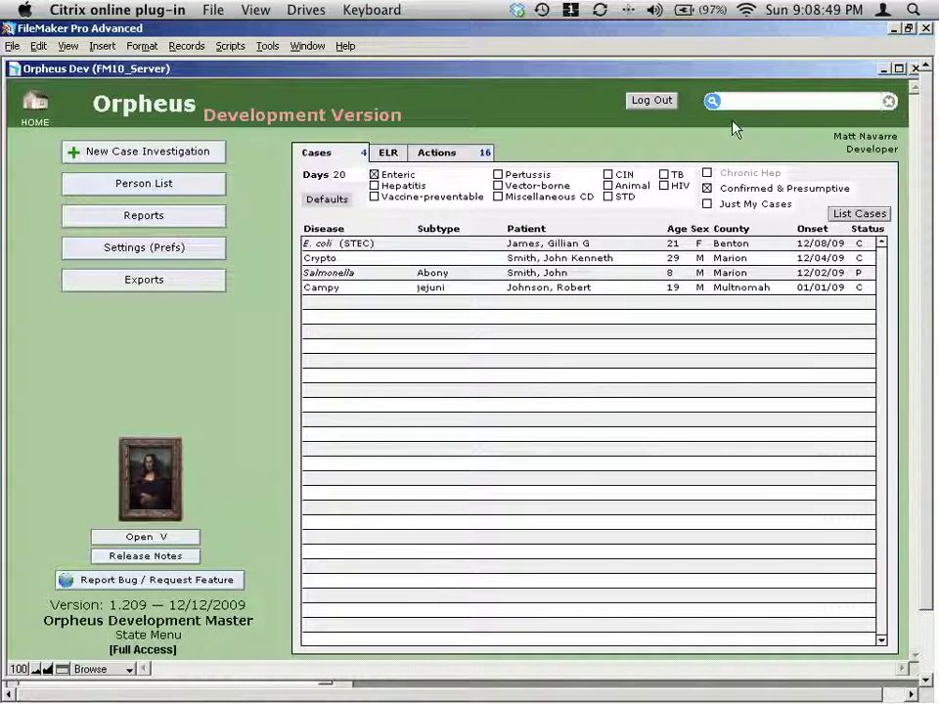